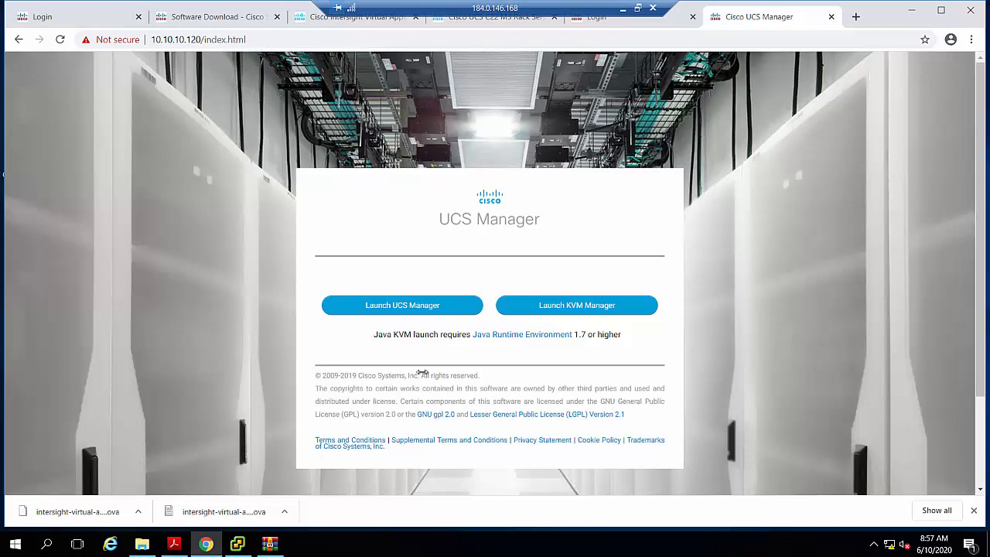
- Launch UCS Manager at 10.10.10.120 past the certificate warning and log in as admin with the account password
click(412, 305)
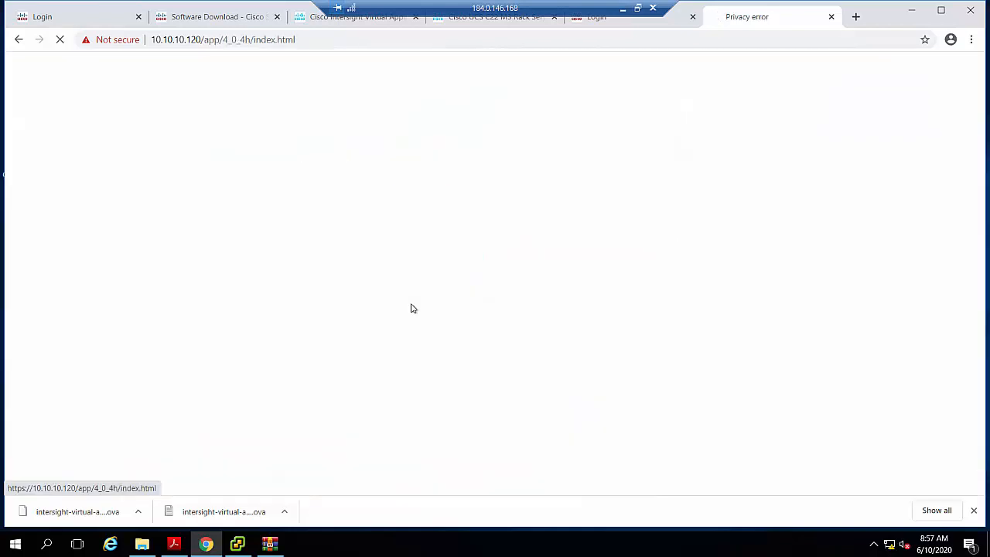
click(331, 365)
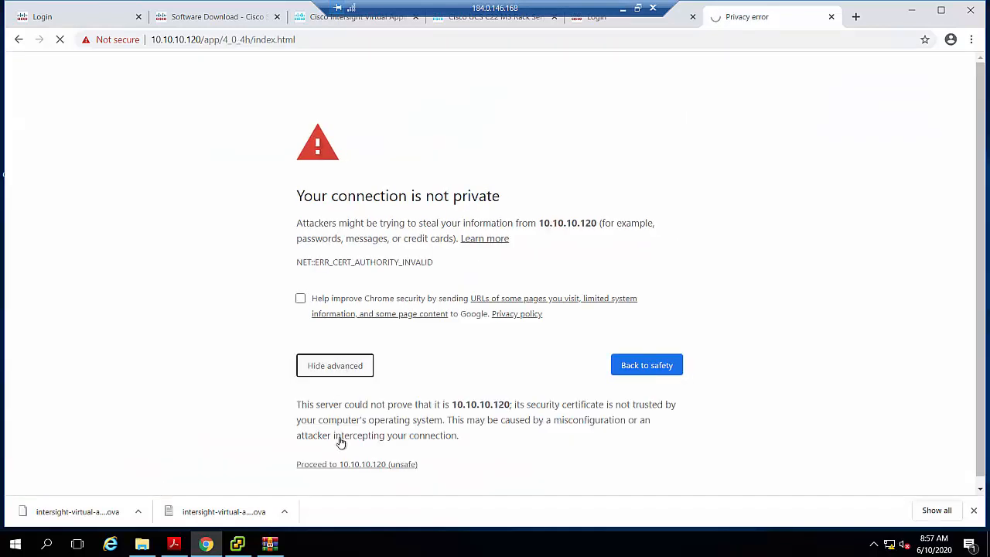
click(348, 465)
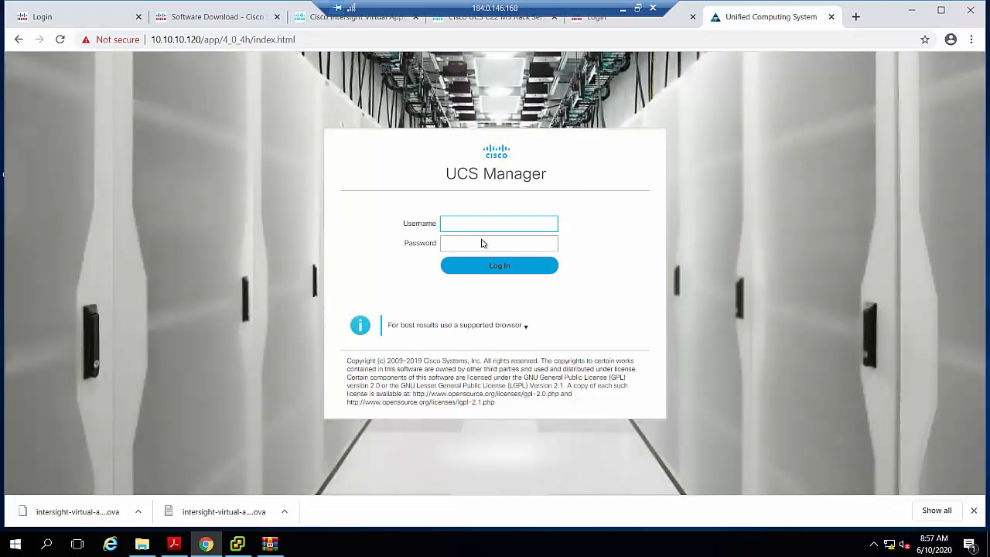
text(admin)
key(Tab)
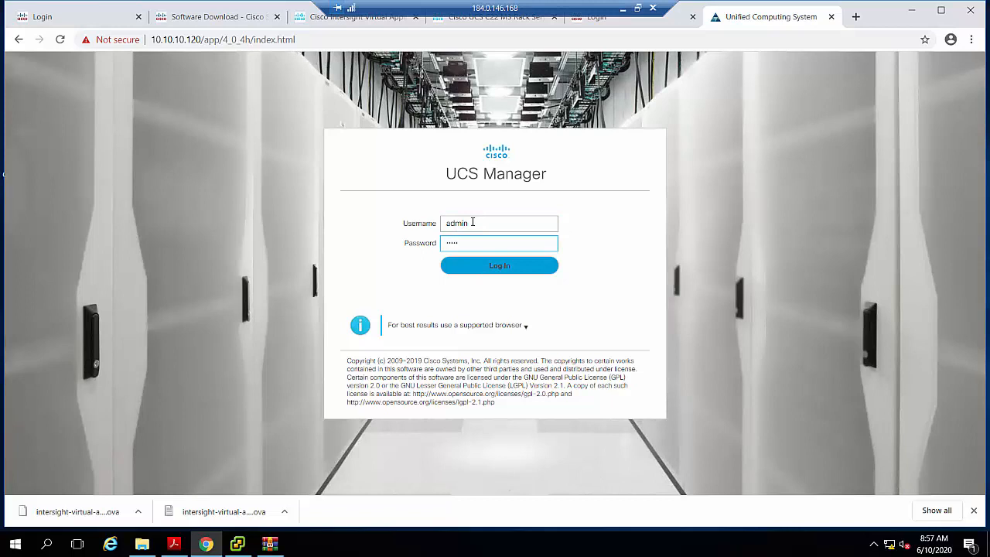
key(Return)
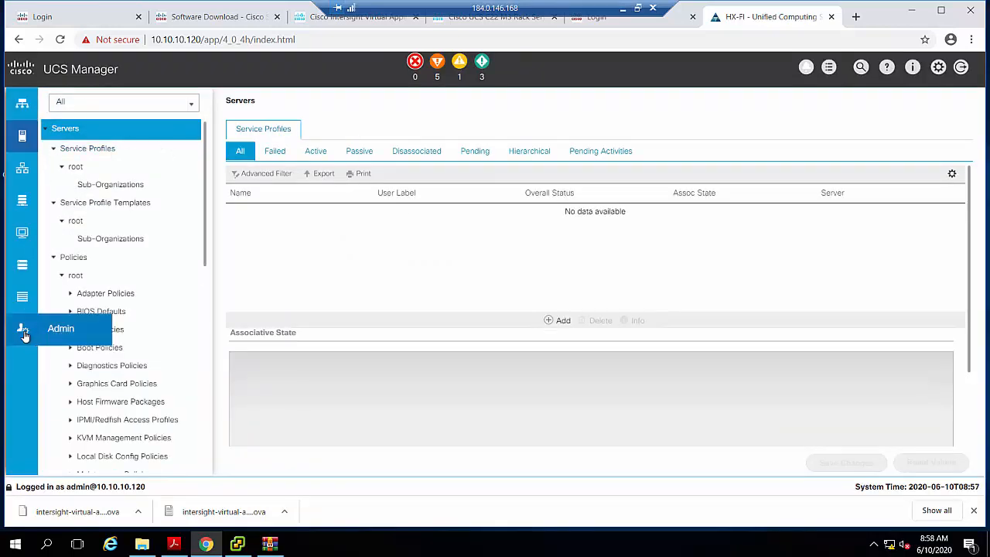
- Show the Device Connector page in the UCS Manager administration section
click(57, 336)
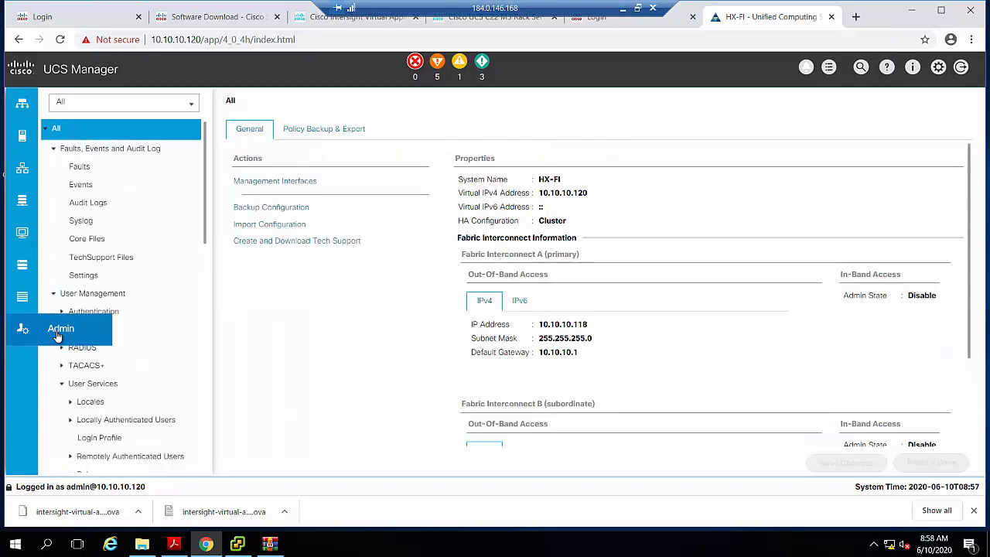
click(192, 109)
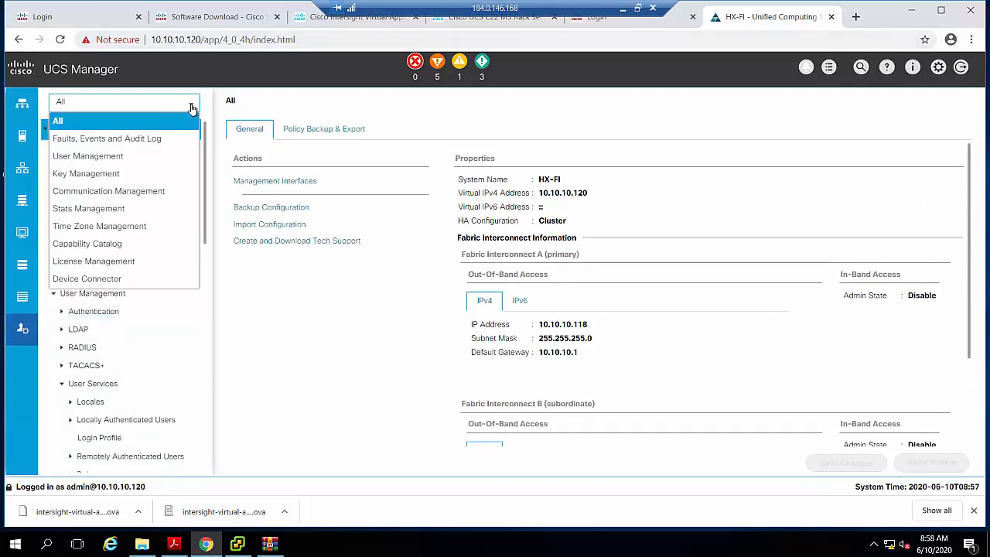
click(102, 283)
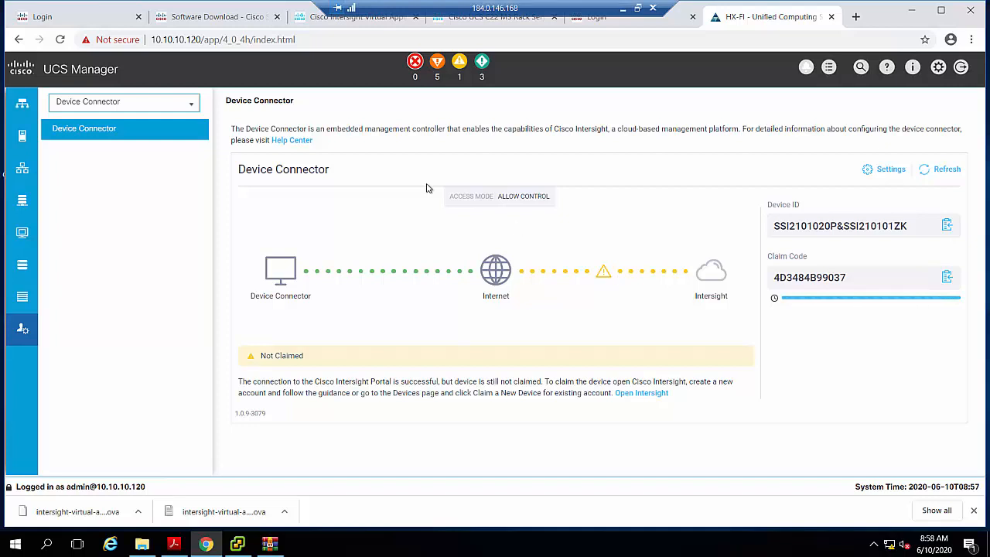
click(66, 18)
click(185, 26)
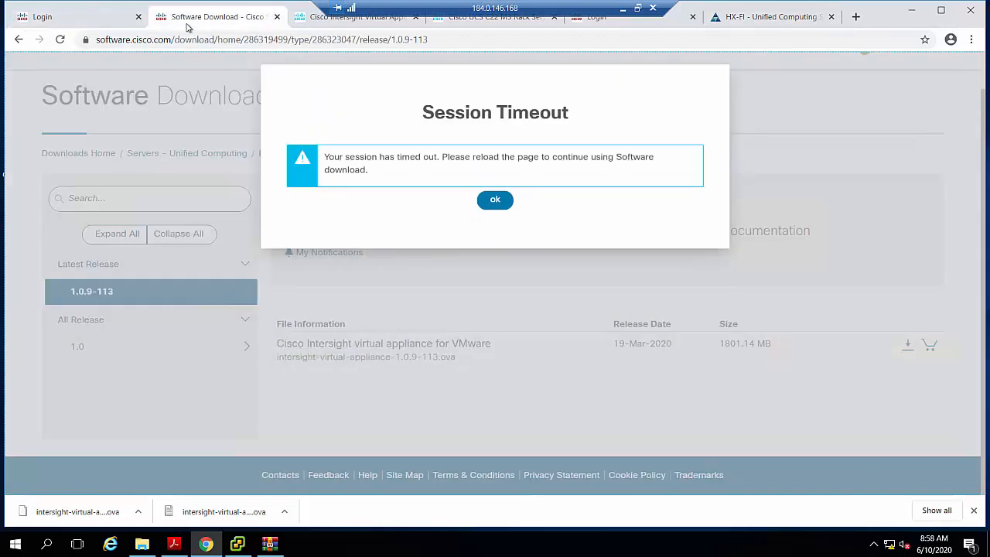
click(309, 23)
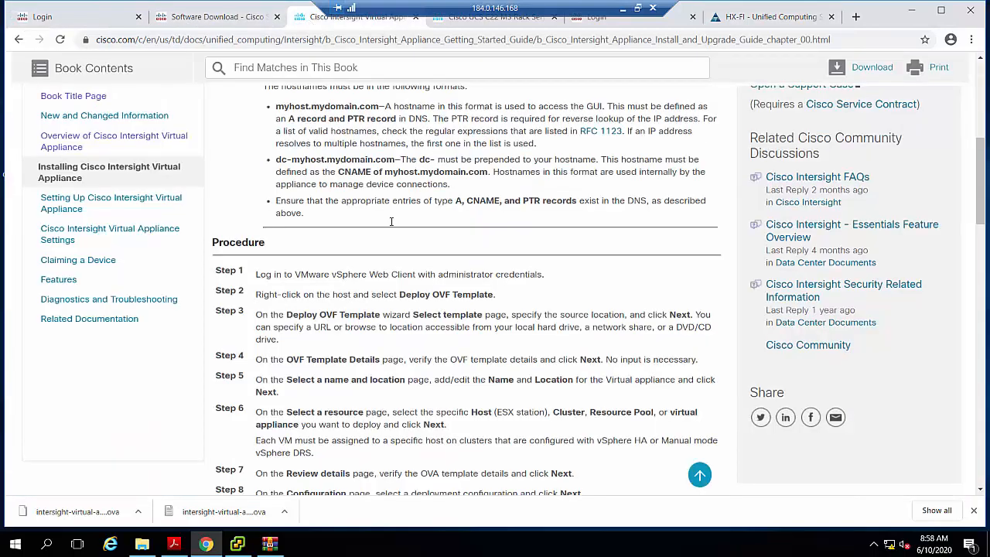
scroll(409, 185, up, 6)
click(475, 23)
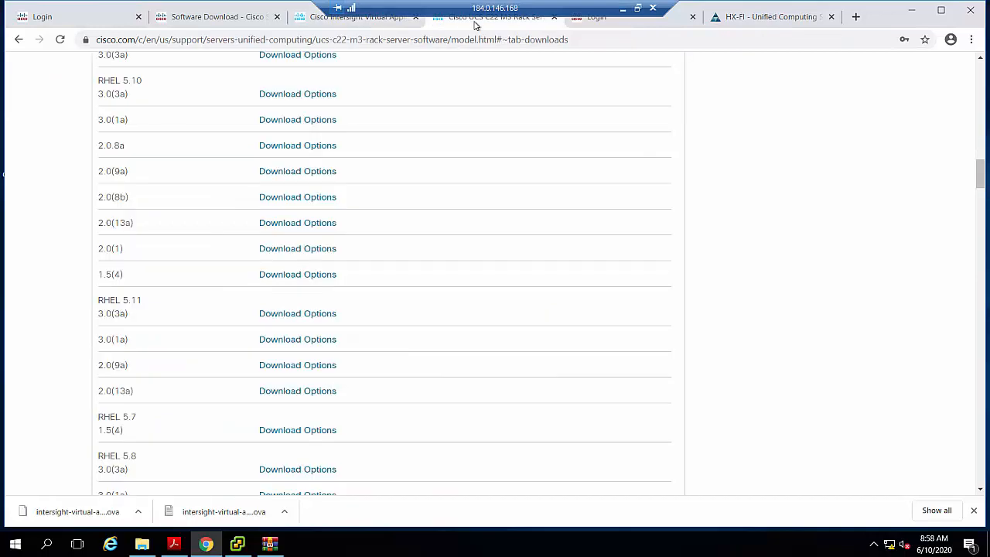
click(632, 27)
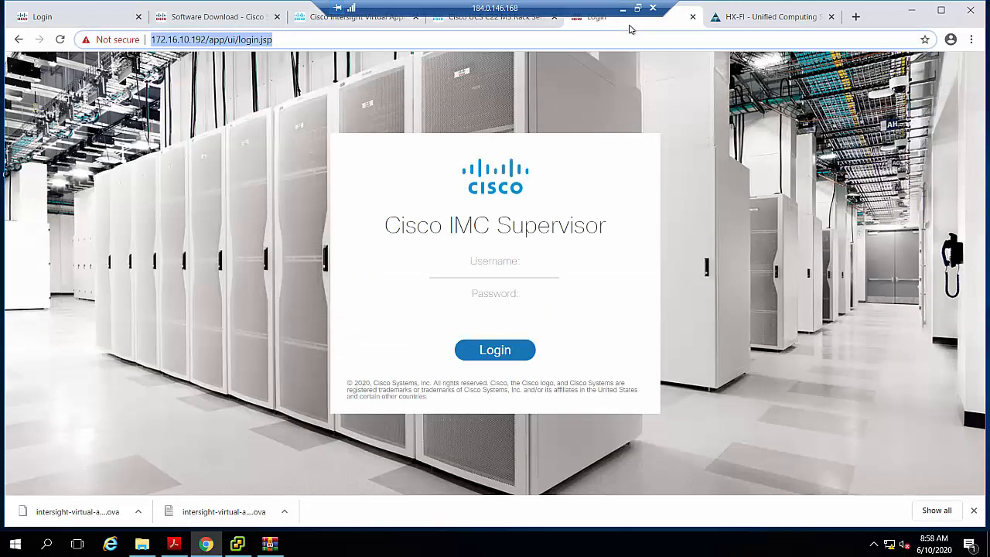
- Open the Cisco Intersight website in a new browser tab and go to its homepage
click(855, 17)
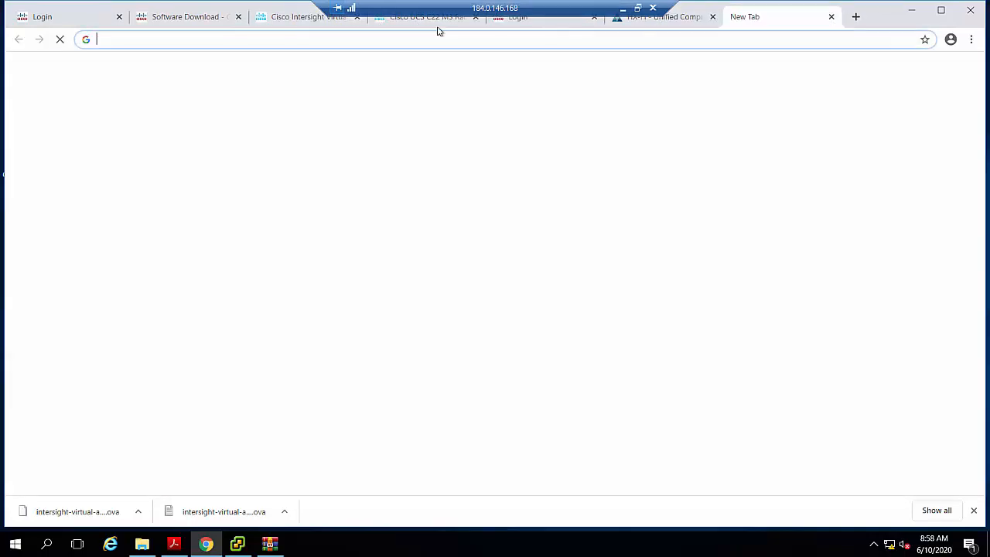
text(www.)
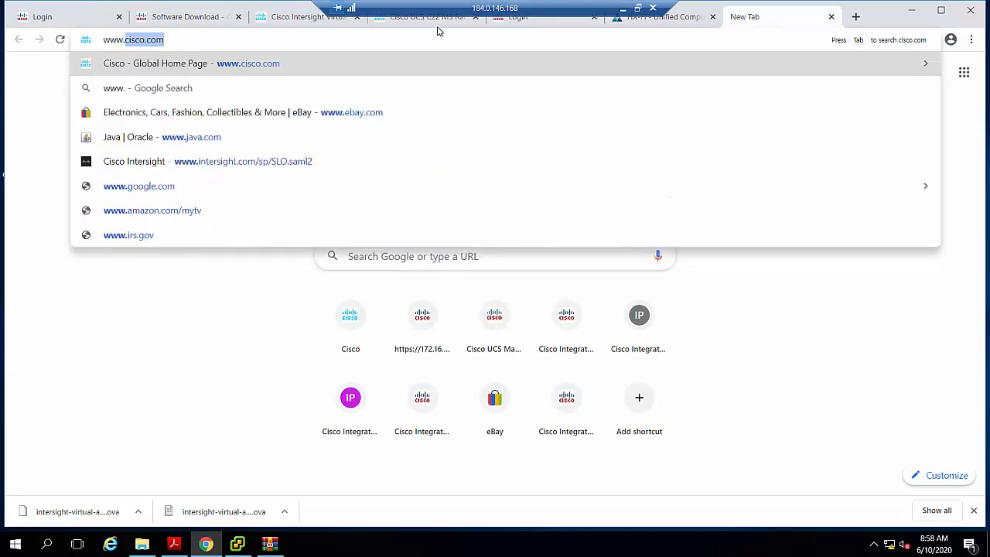
text(inter)
key(Return)
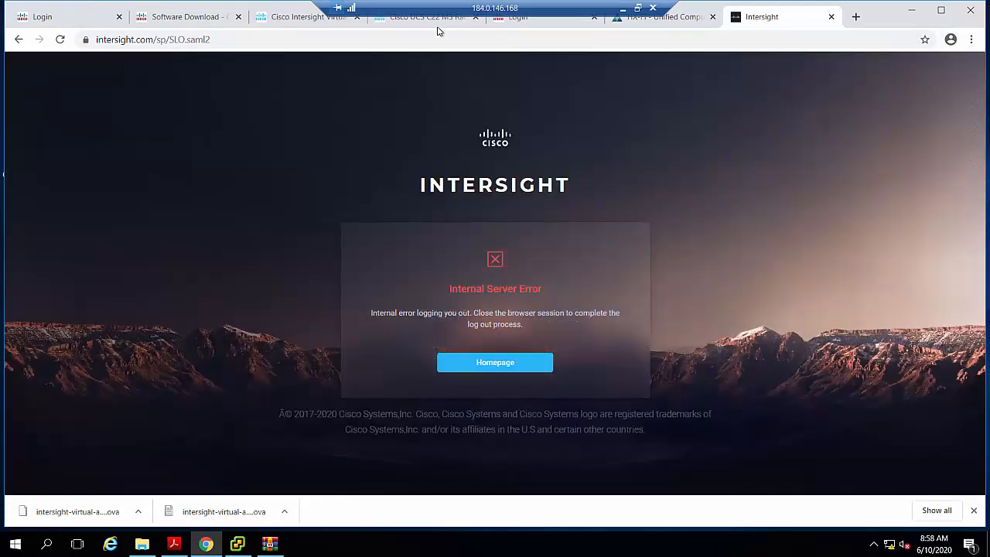
click(499, 367)
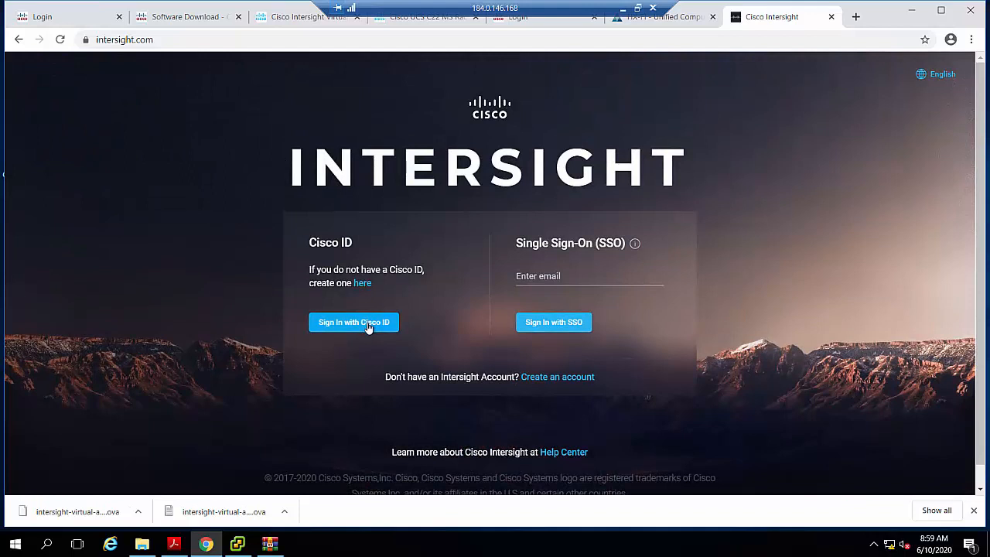
- Sign in to Intersight with the Cisco ID, using the saved username and password
click(369, 324)
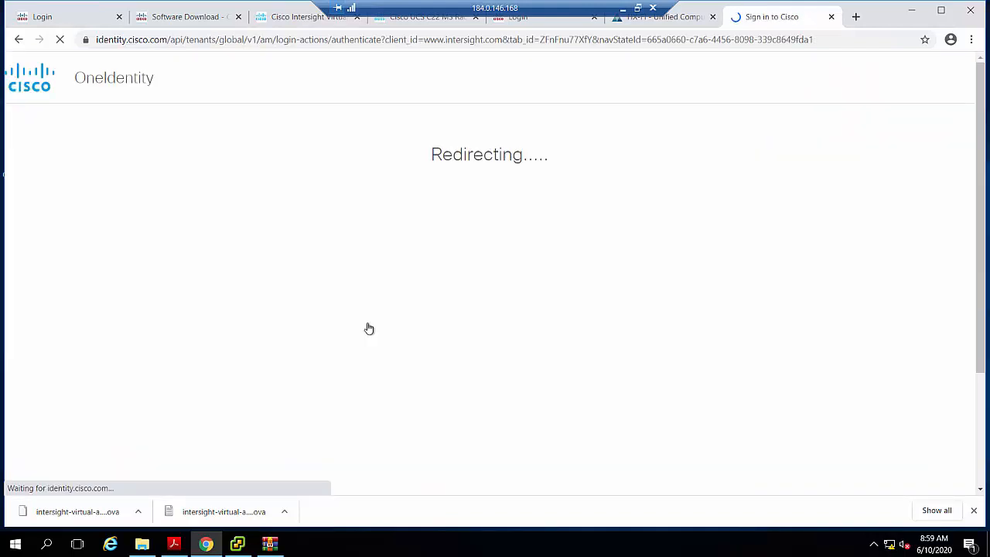
click(457, 300)
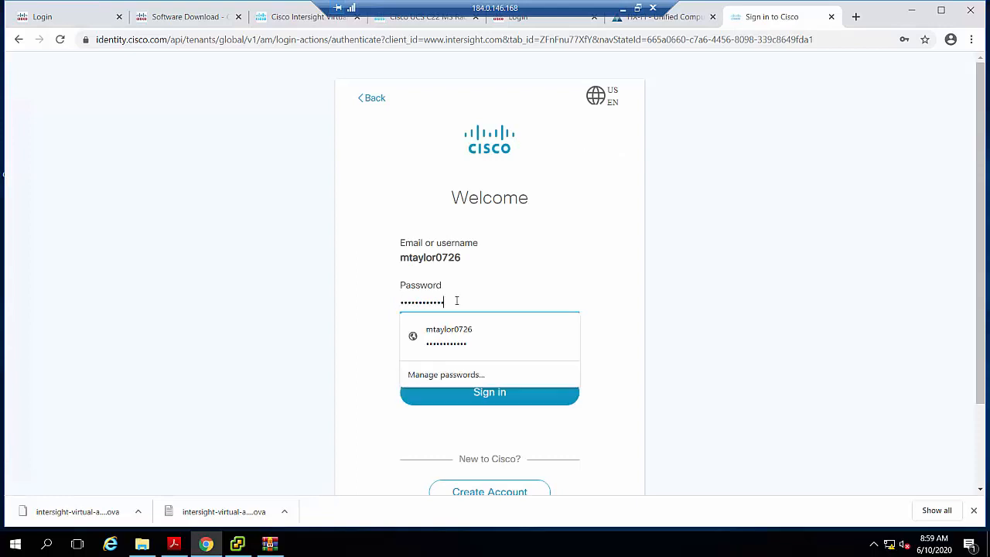
click(464, 331)
click(477, 392)
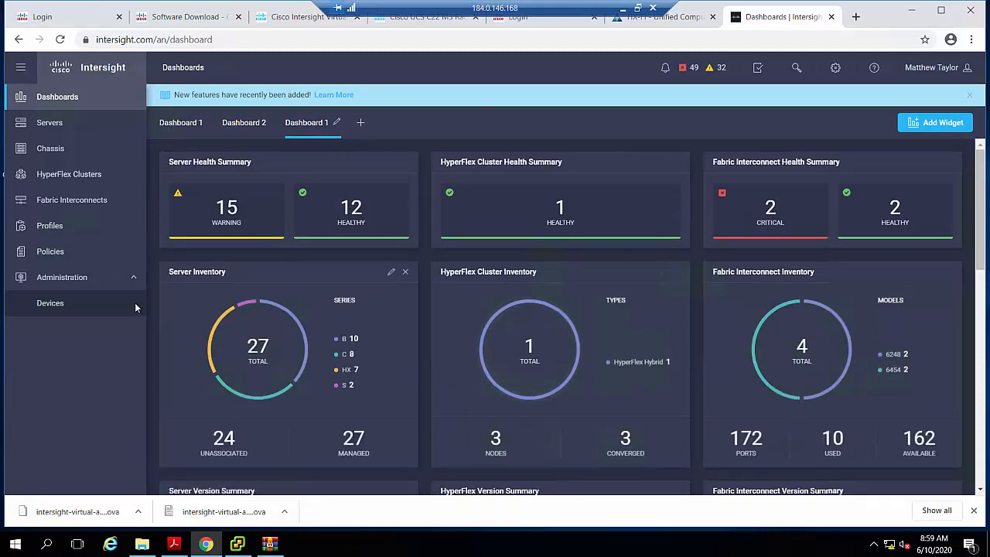
- Remove the HX-FI and NterOne-HX devices from the Intersight device list
click(51, 304)
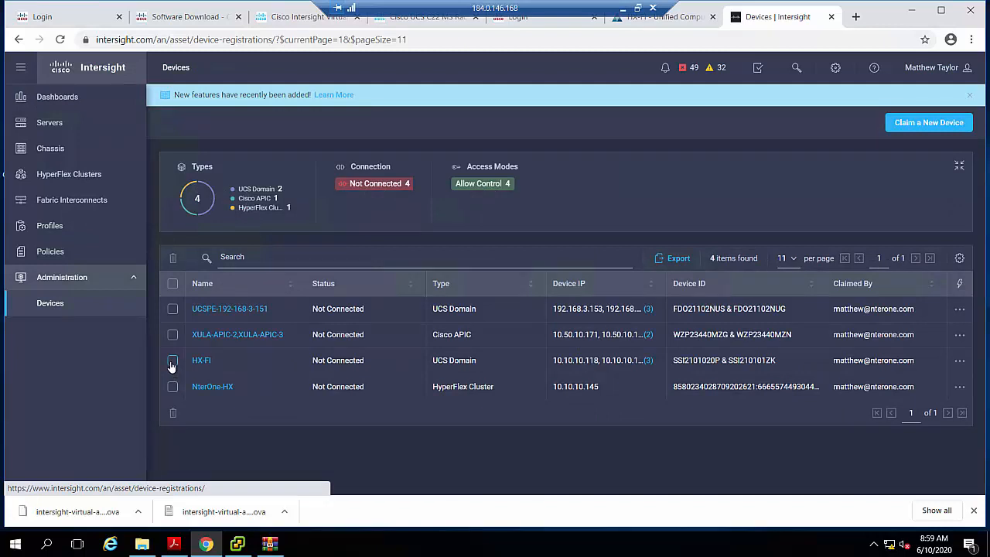
click(172, 362)
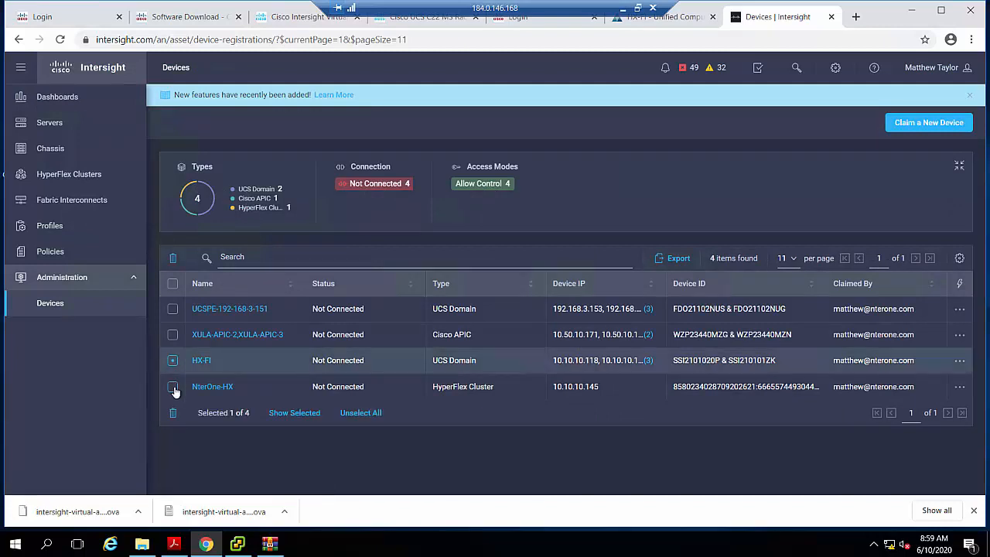
click(175, 388)
click(173, 413)
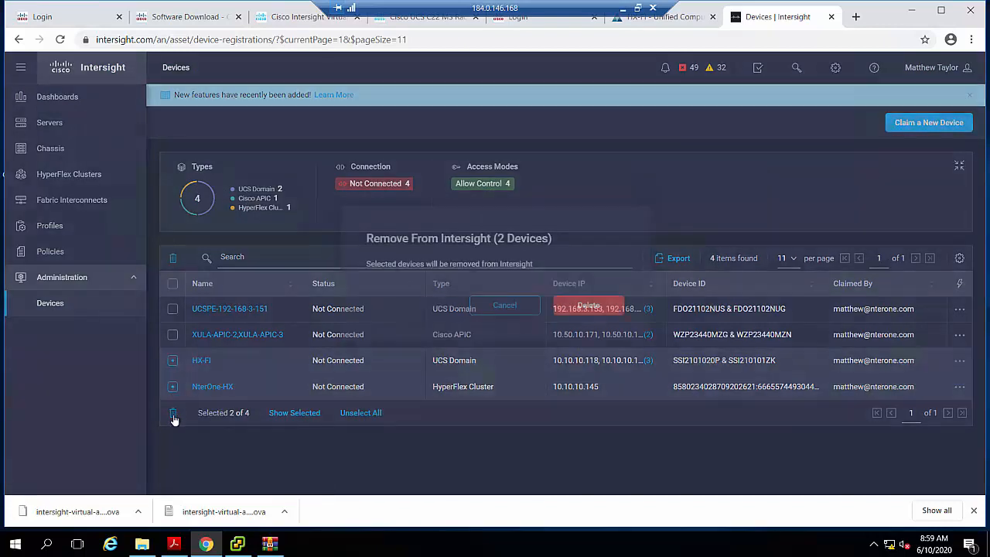
click(587, 306)
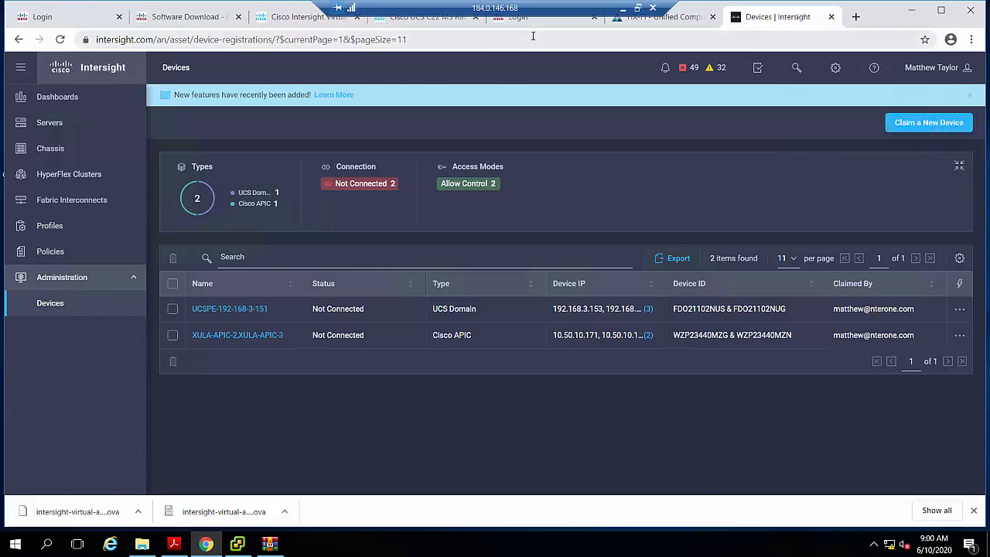
- Check the Device Connector in UCS Manager and start claiming a new device in Intersight
click(693, 23)
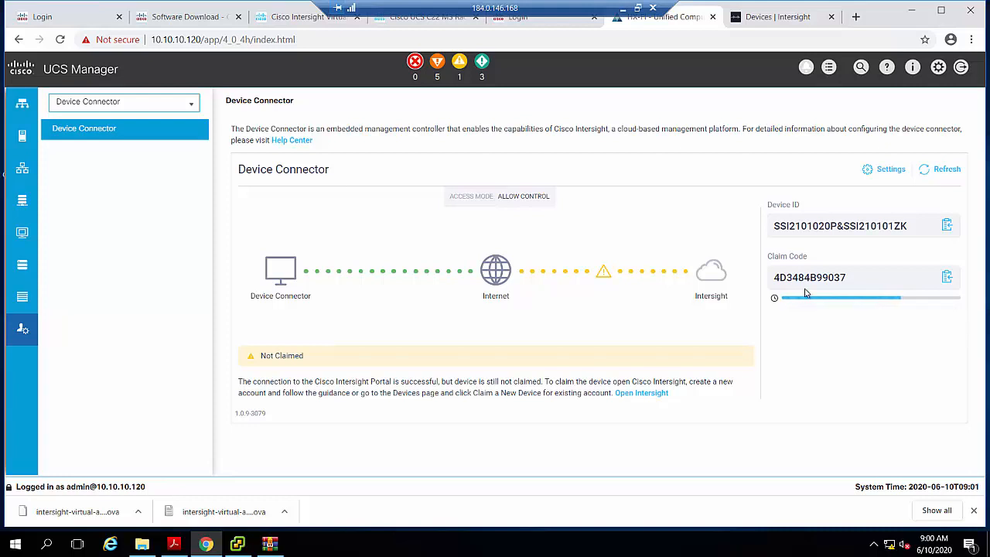
click(771, 16)
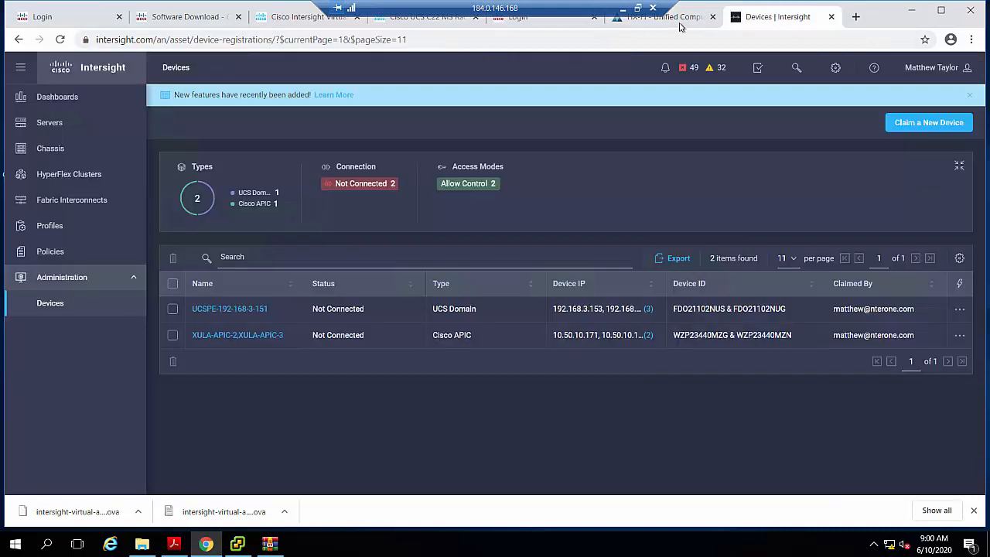
click(925, 124)
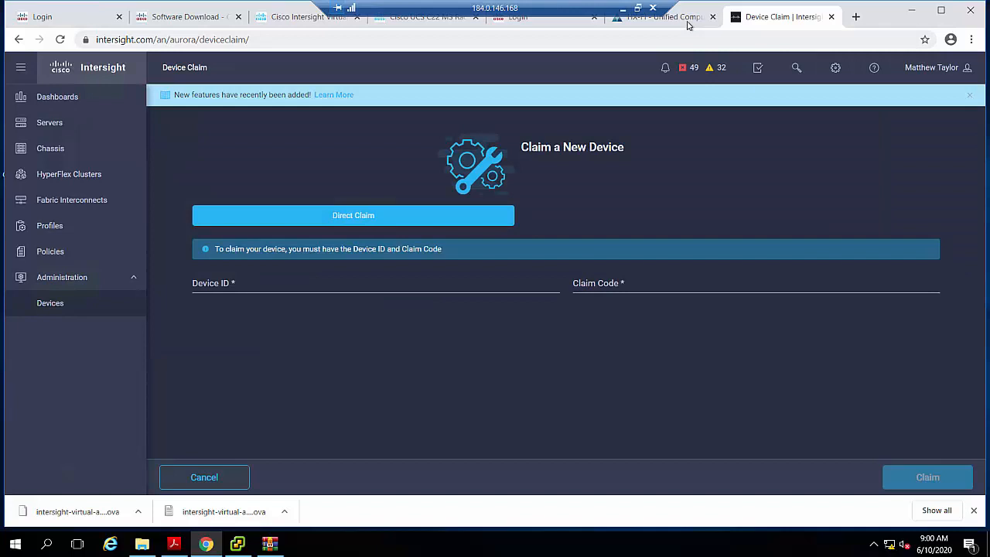
- Copy the Device ID from UCS Manager's Device Connector into the Device ID field of the Intersight claim form
click(688, 20)
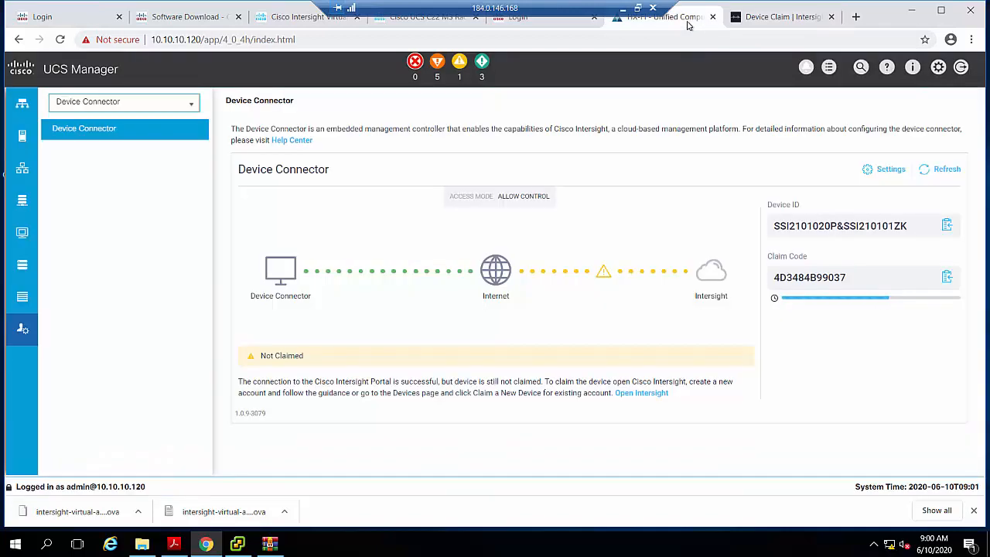
click(947, 226)
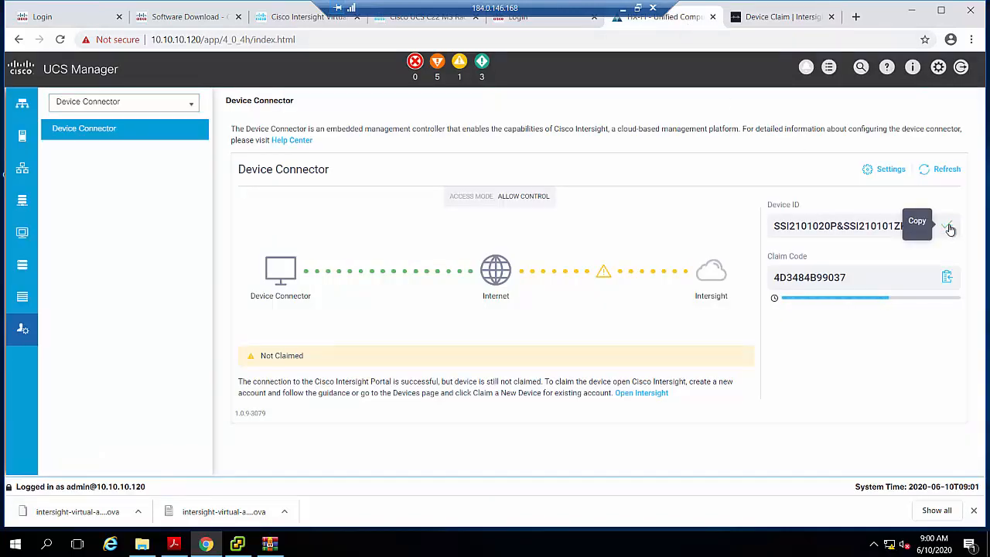
click(782, 19)
click(248, 286)
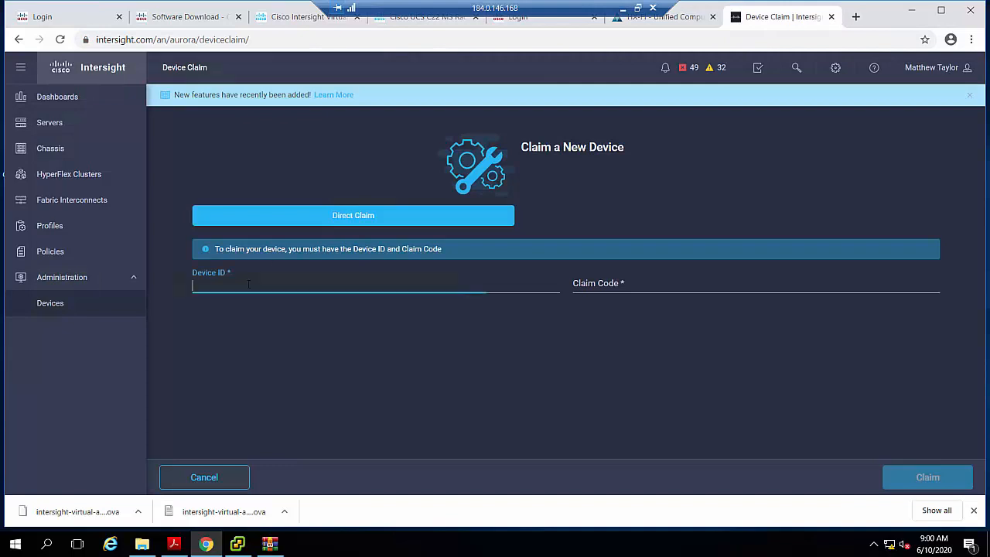
right_click(248, 286)
click(287, 376)
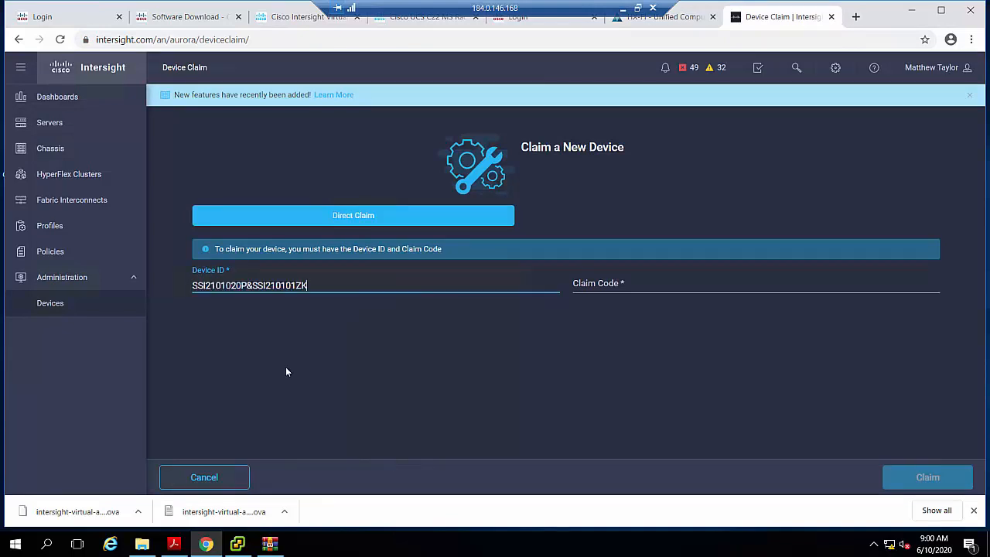
- Copy the claim code from UCS Manager's Device Connector into the Claim Code field of the Intersight claim form
click(681, 22)
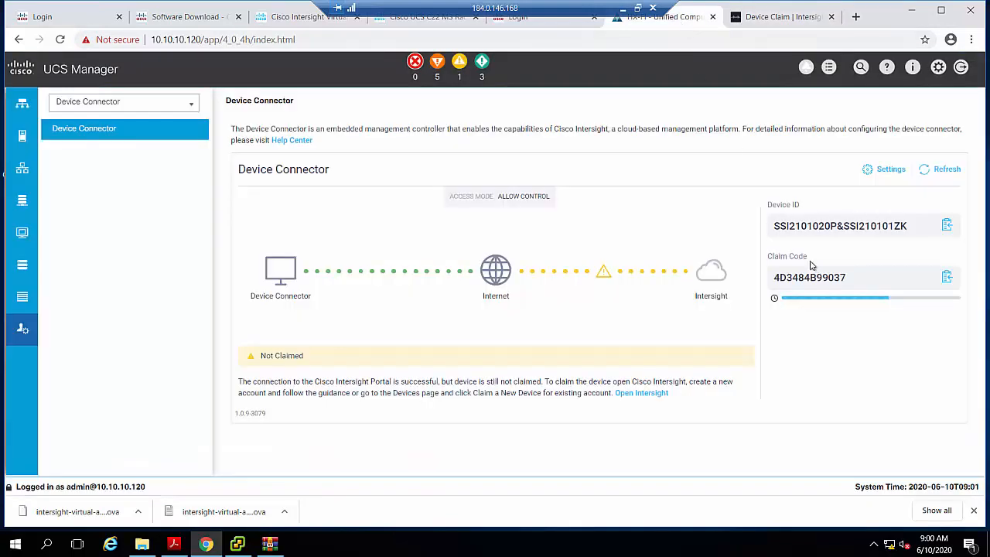
click(945, 280)
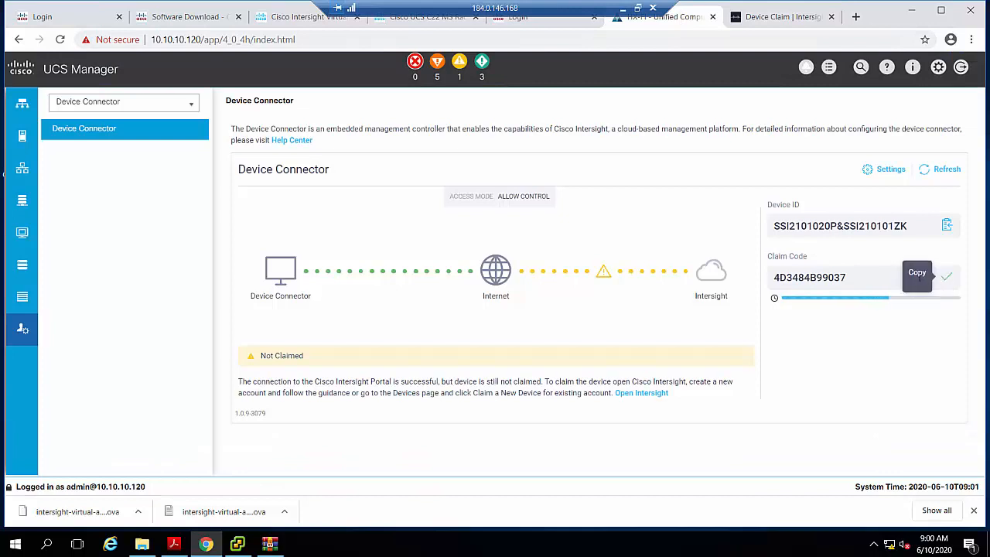
click(781, 17)
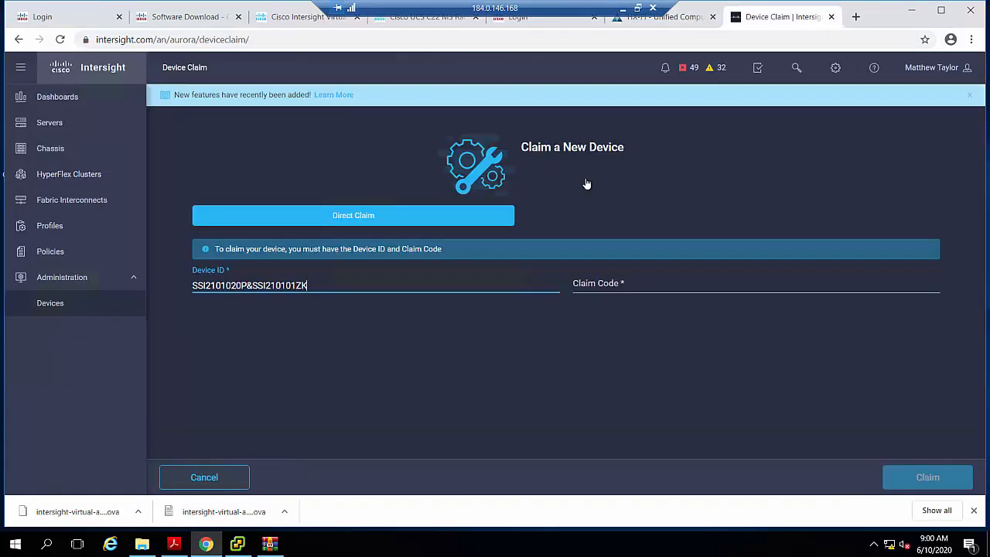
click(663, 283)
right_click(662, 283)
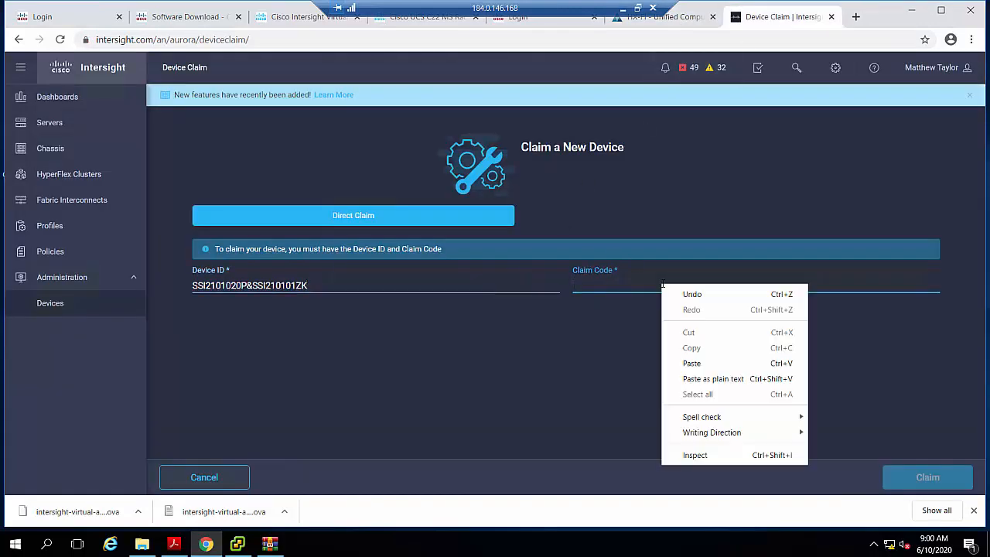
click(702, 362)
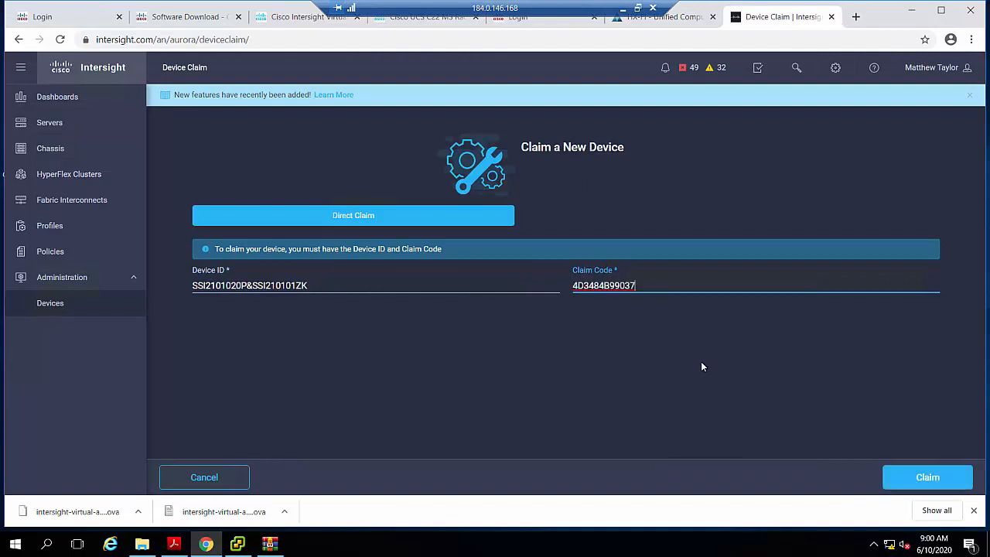
- Submit the device claim and refresh the Device Connector in UCS Manager to check the claim status
click(929, 478)
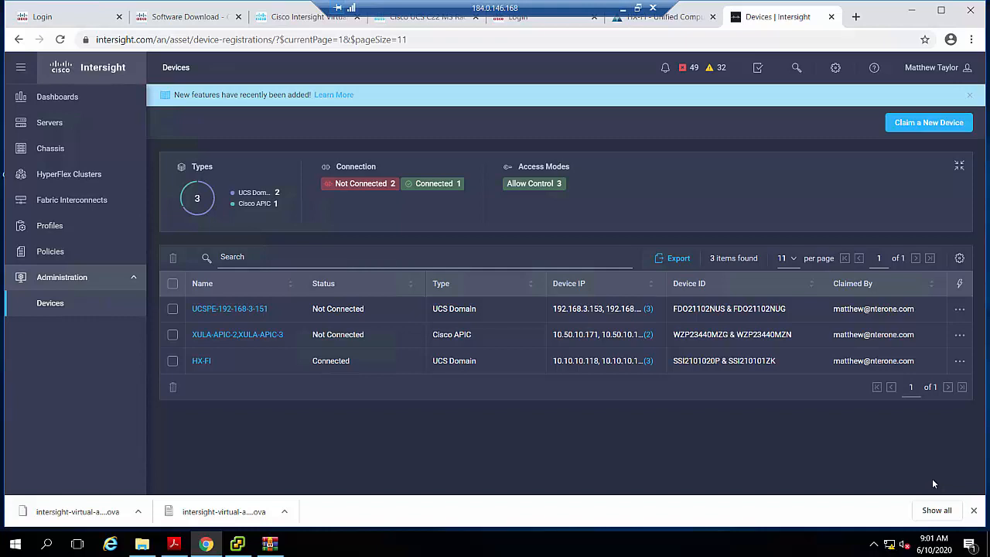
click(693, 18)
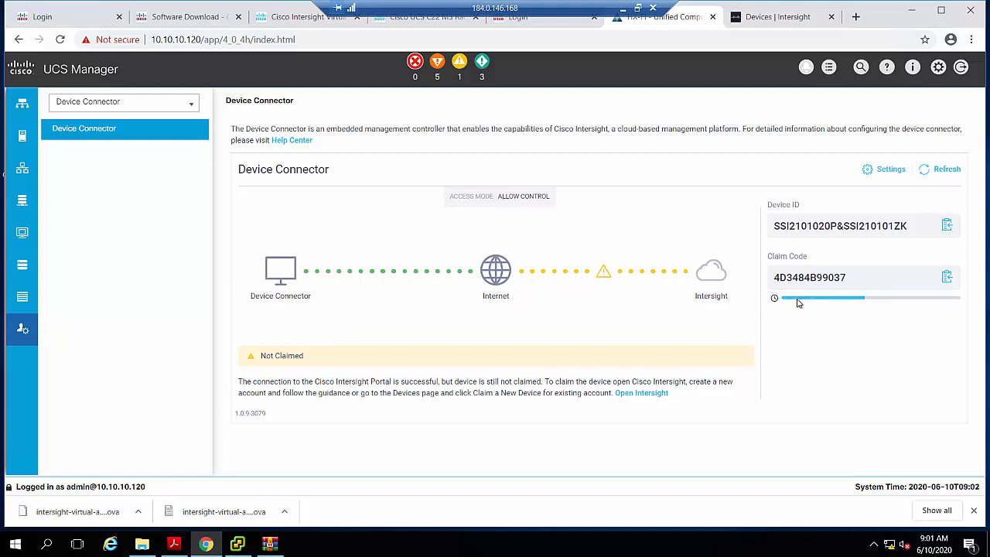
mouse_move(848, 306)
click(947, 172)
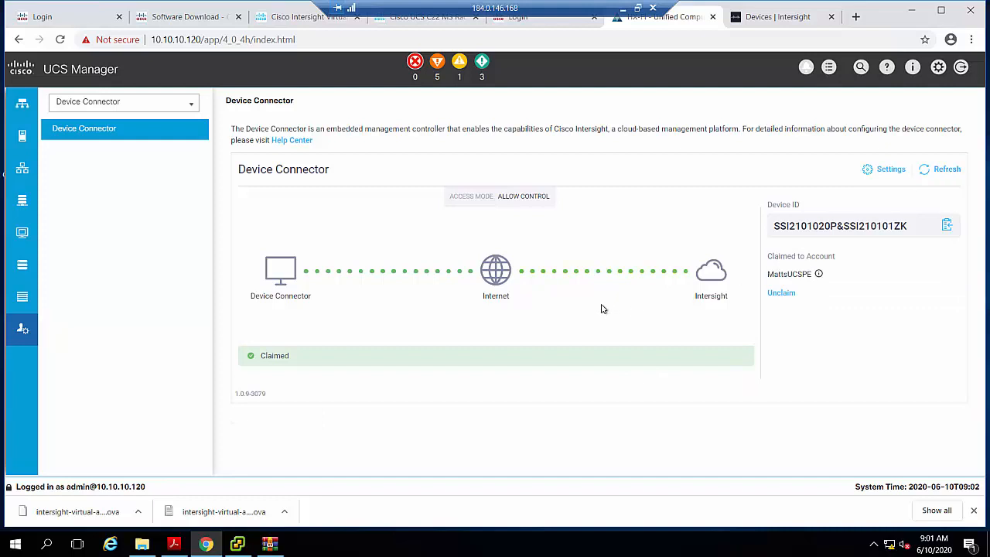
- Open the details of the HX-FI UCS domain from the Intersight device list
click(759, 23)
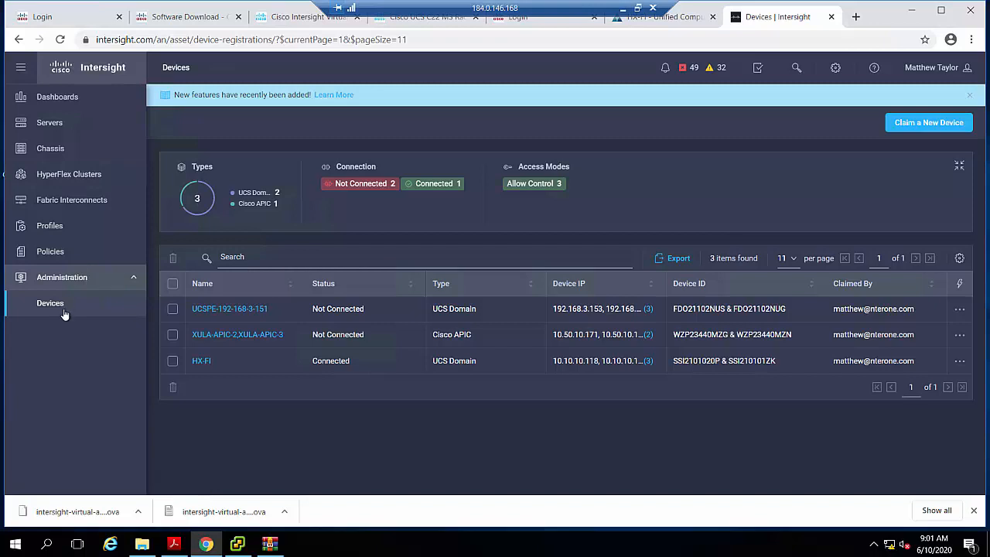
click(202, 361)
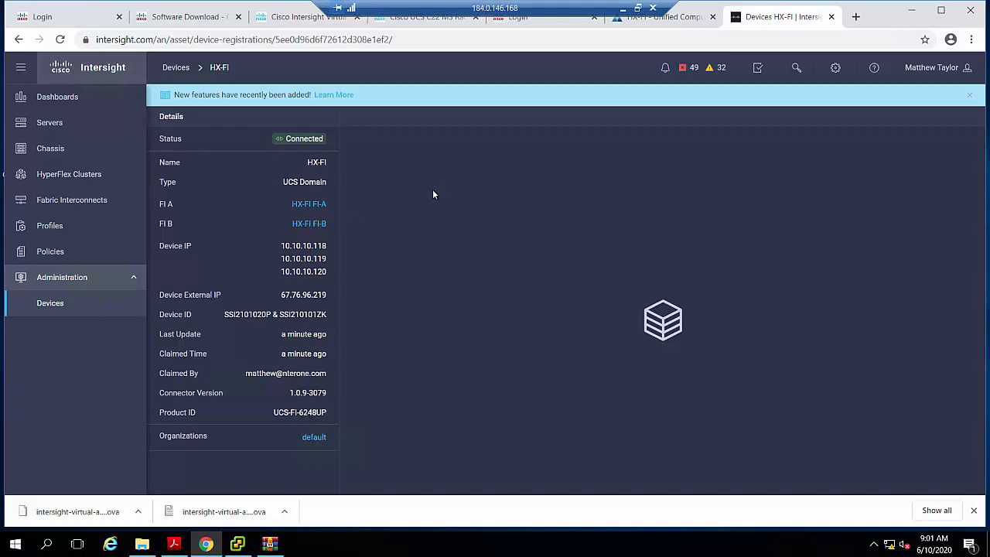
- Expand the fabric interconnects in UCS Manager's equipment view and examine the roles and status of their Ethernet ports
click(679, 23)
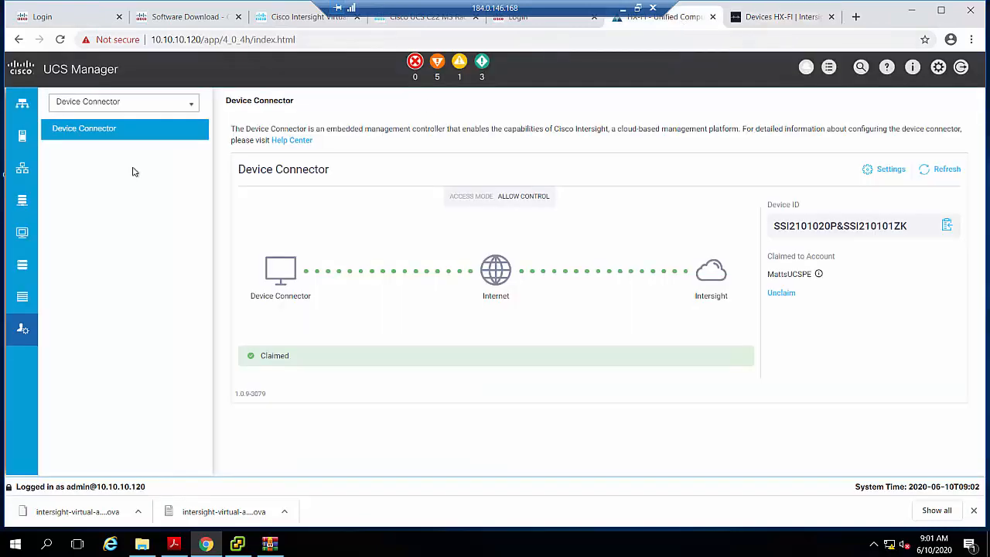
click(23, 107)
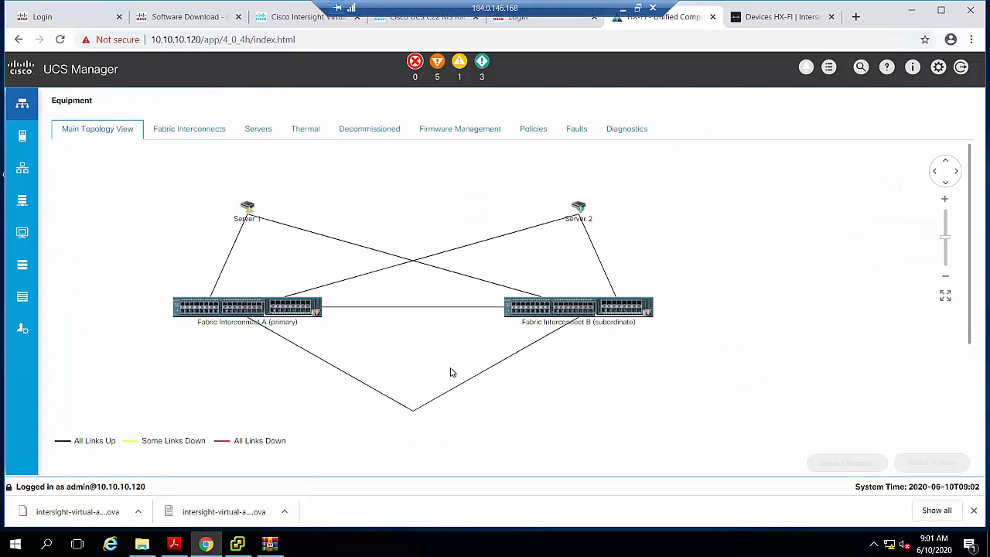
click(195, 133)
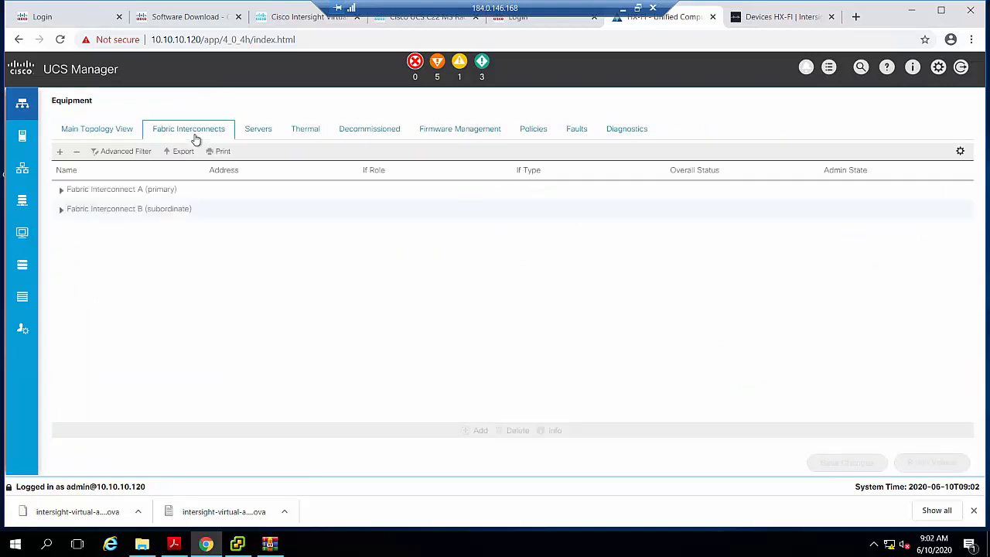
click(59, 151)
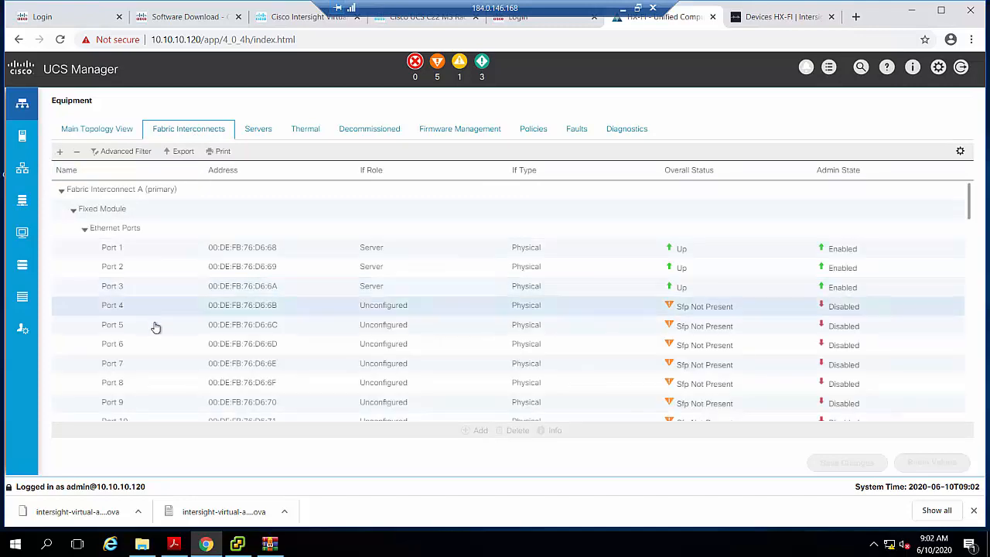
scroll(157, 329, down, 3)
scroll(157, 330, down, 2)
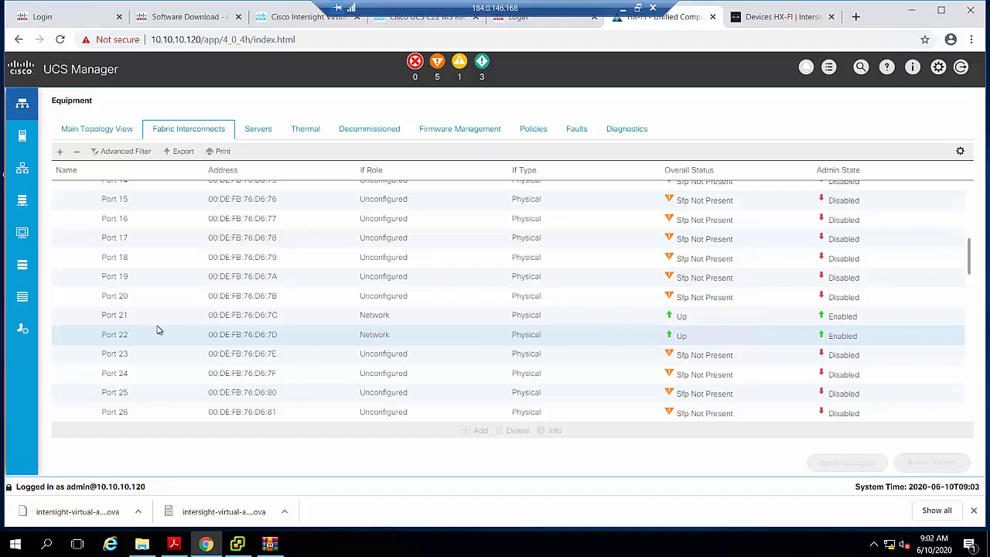
- Open the NterOne-HX HyperFlex cluster profile in Intersight and examine its node configuration and deployment results
click(777, 19)
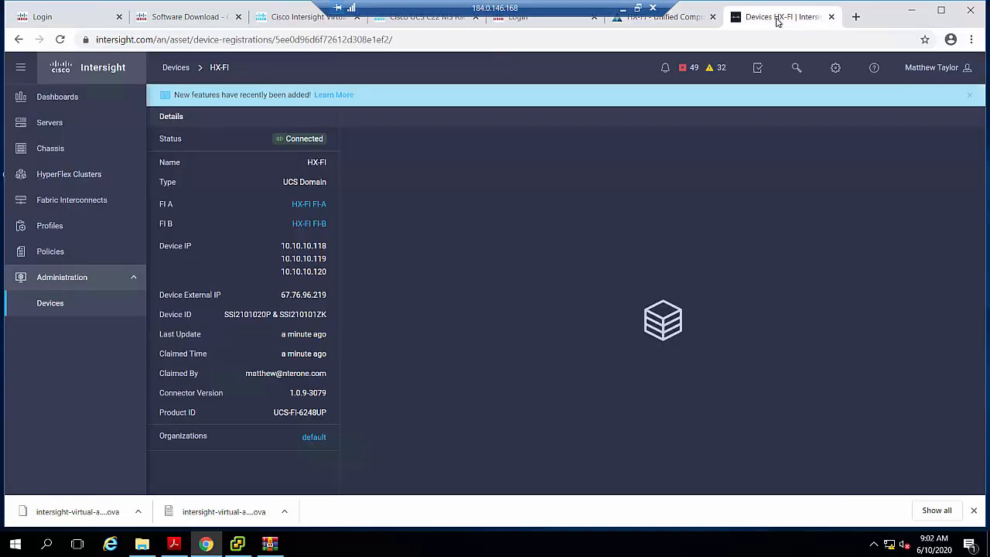
click(42, 234)
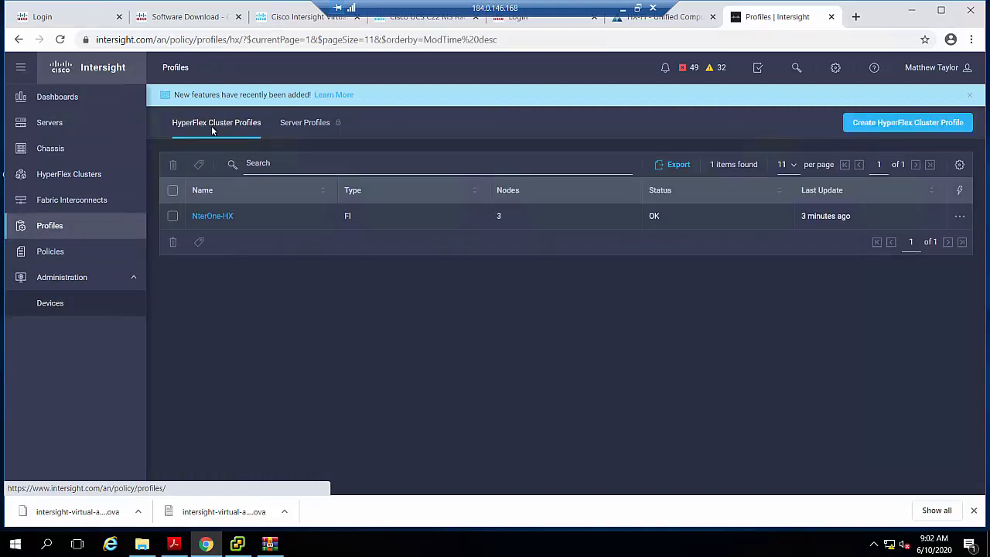
click(213, 217)
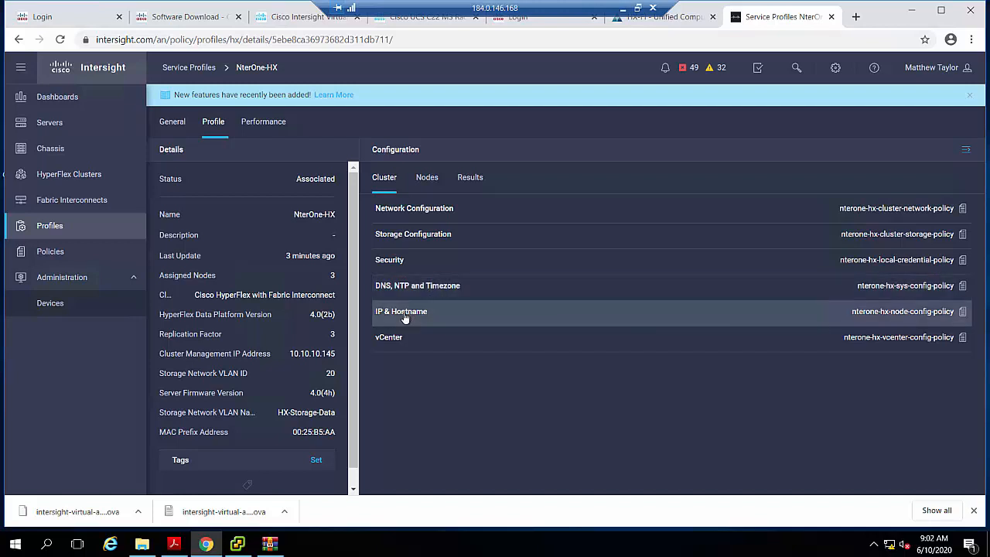
click(432, 186)
click(479, 186)
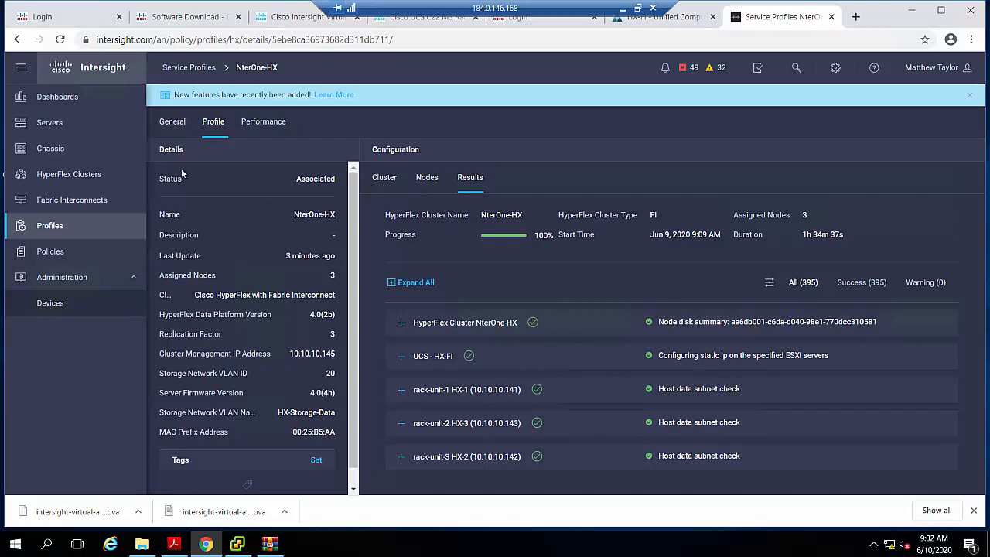
- Check the general details of the NterOne-HX cluster, and review the profile's cluster policies and node hostnames and IPs
click(172, 125)
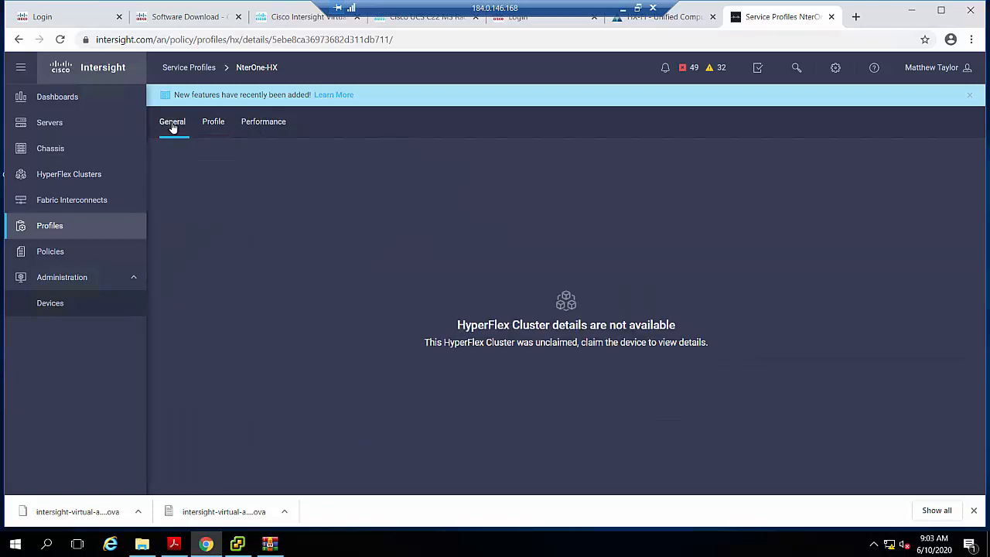
click(213, 127)
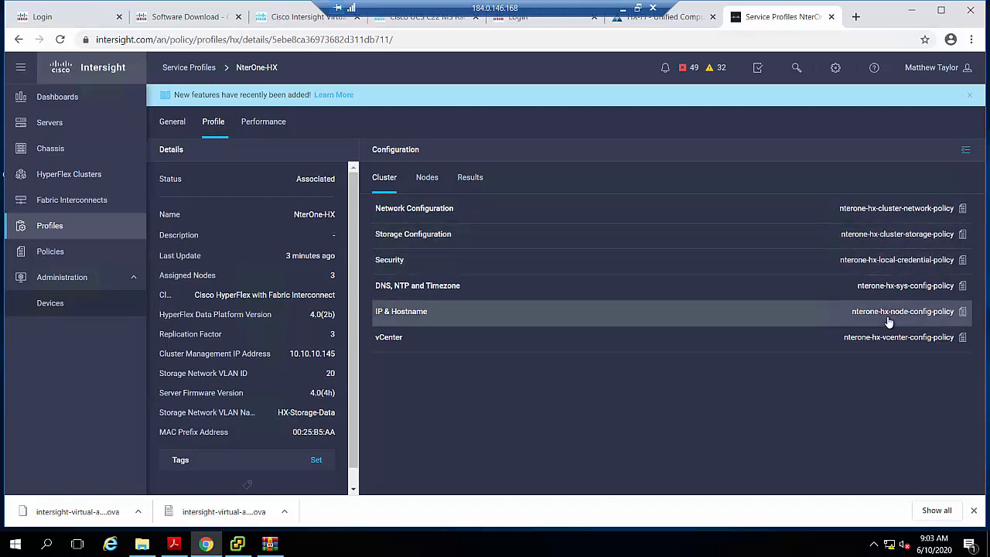
click(426, 180)
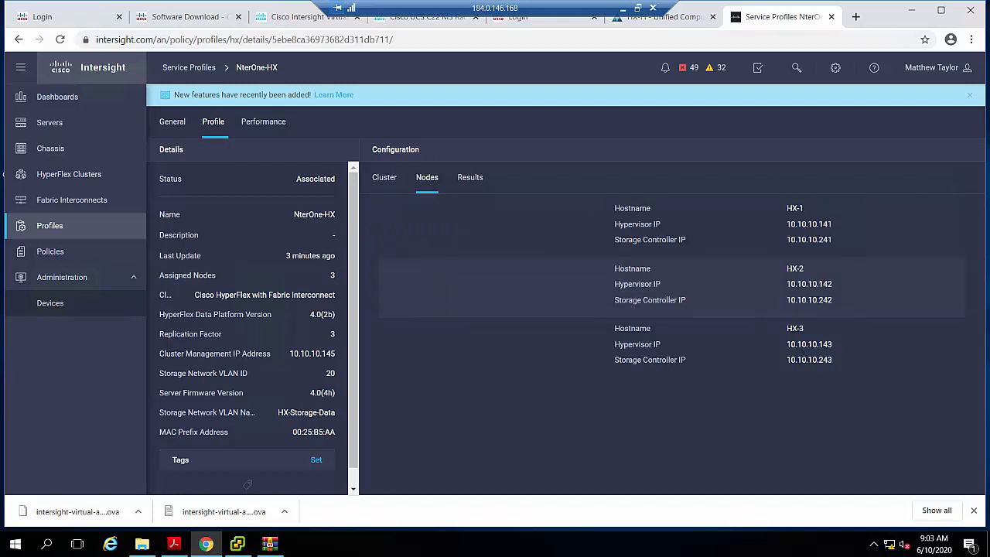
click(379, 182)
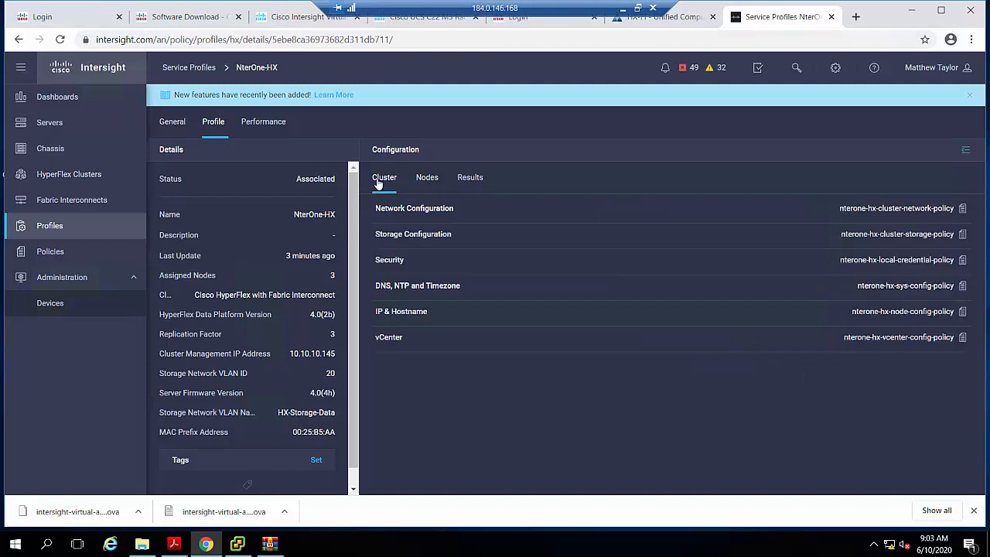
click(168, 122)
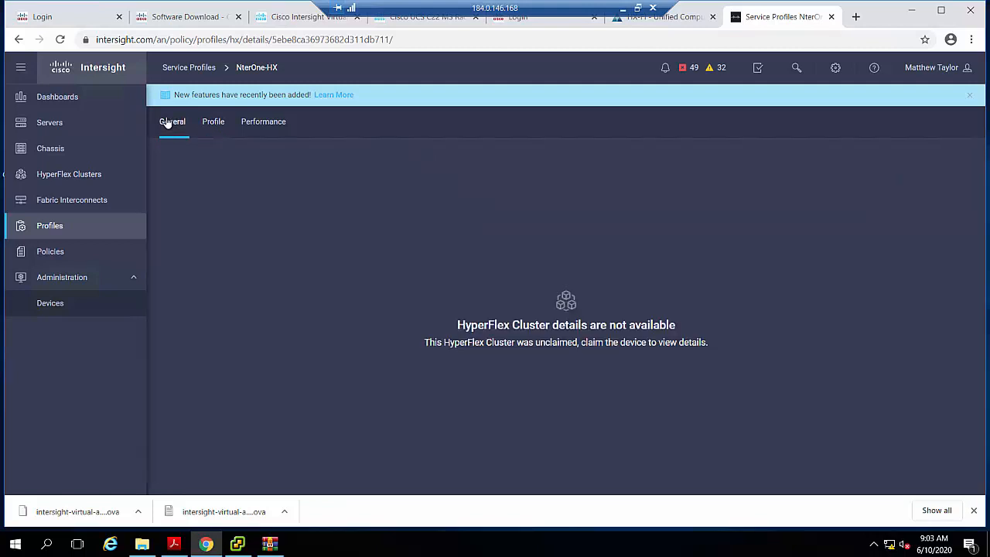
click(223, 125)
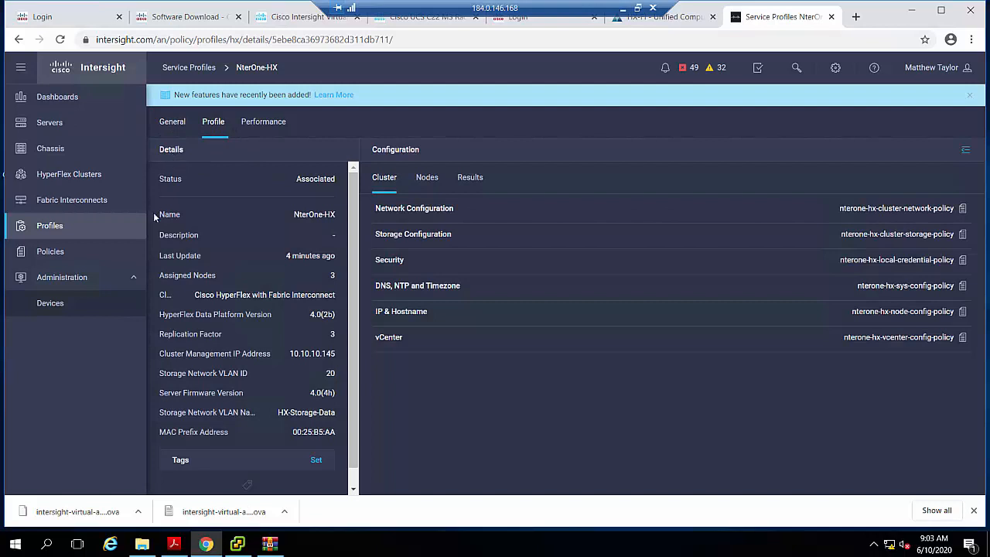
- Start a new HyperFlex cluster profile, look through its general settings and Data Platform versions, and close it without saving
click(50, 226)
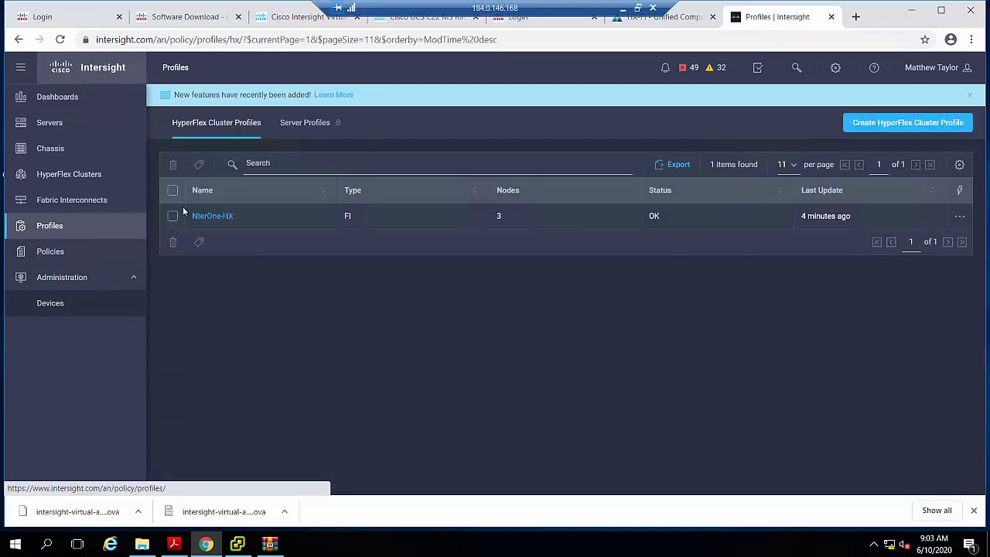
click(172, 216)
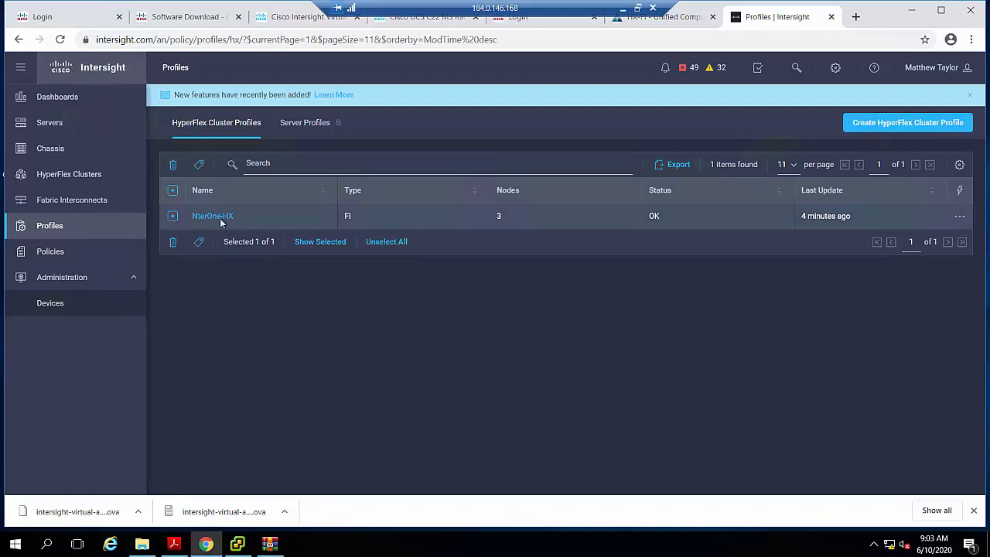
click(909, 130)
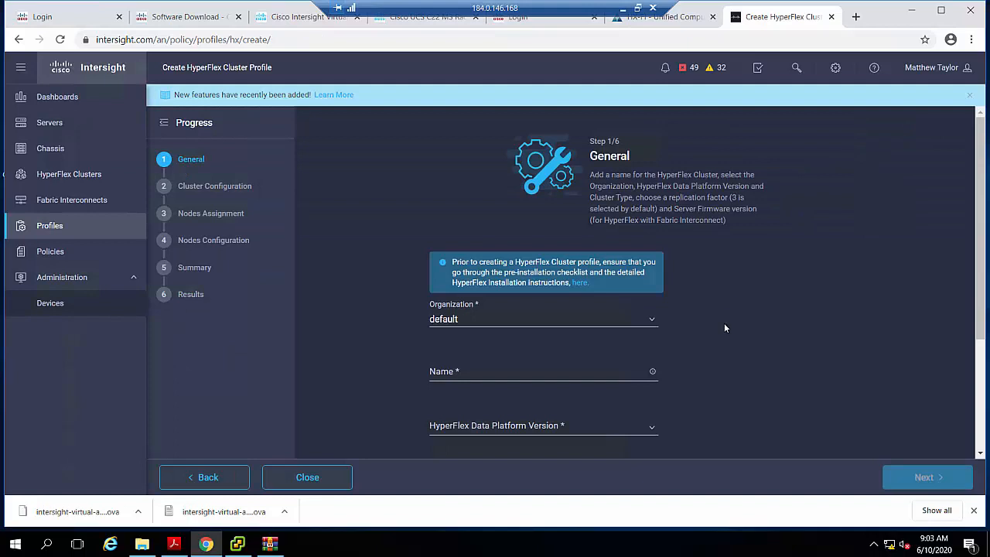
scroll(724, 325, down, 2)
scroll(725, 328, down, 1)
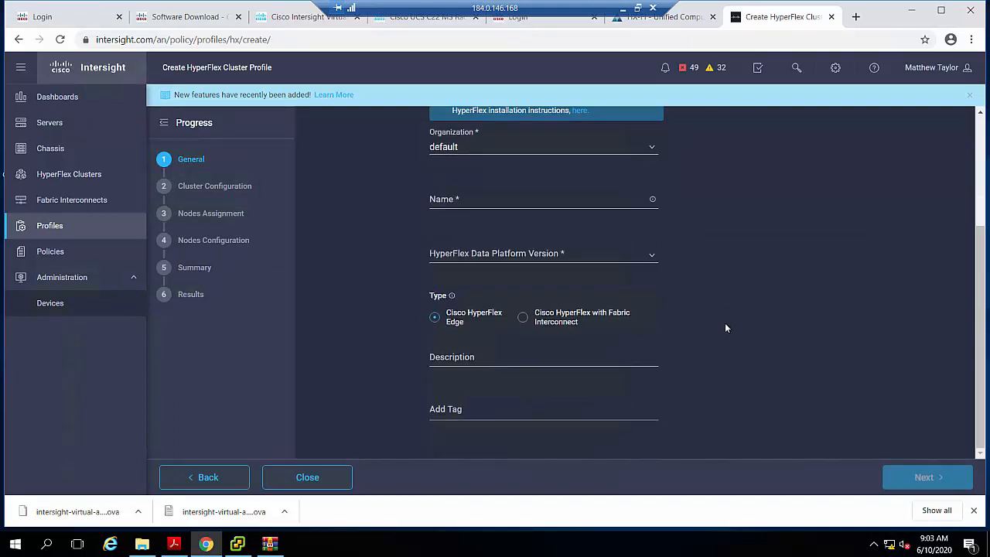
scroll(751, 342, up, 2)
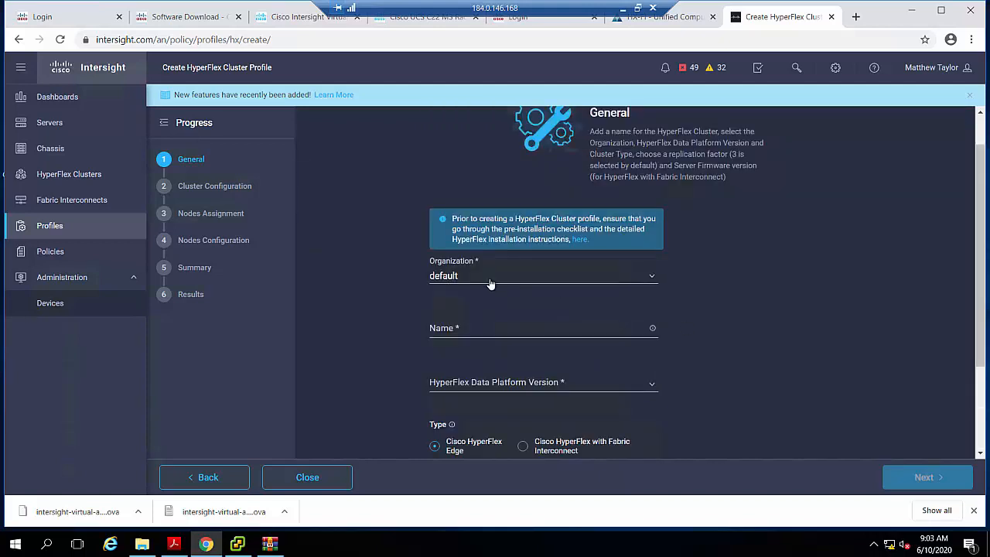
scroll(467, 273, down, 2)
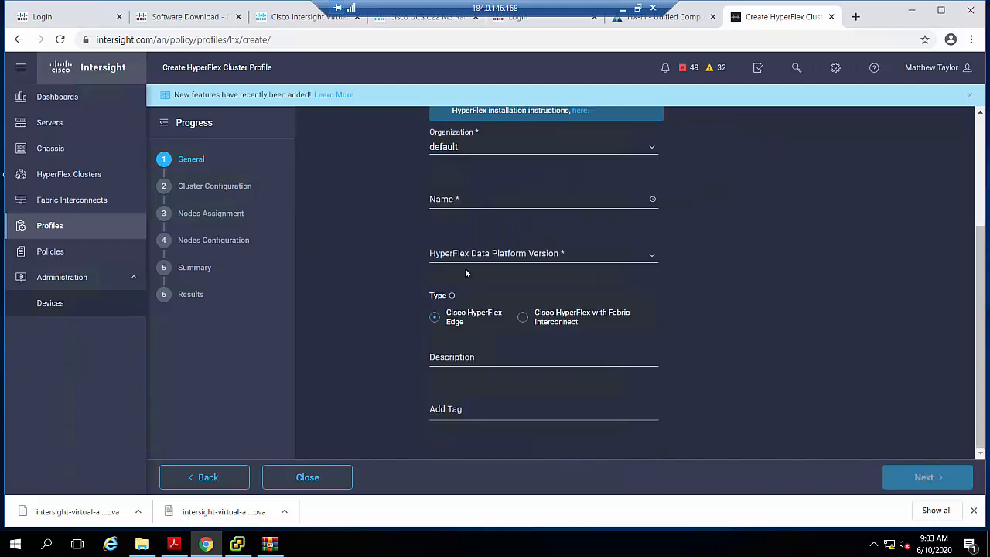
click(458, 261)
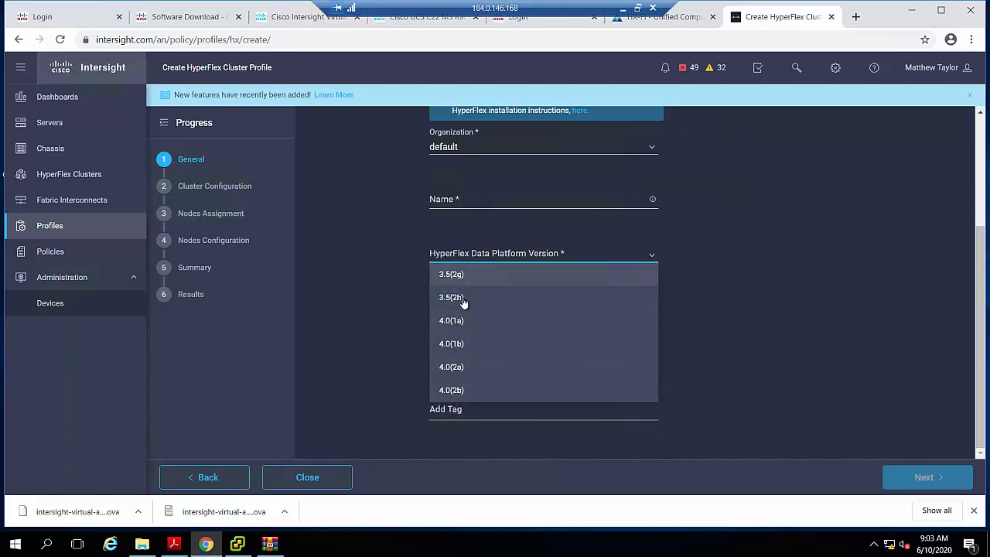
click(763, 317)
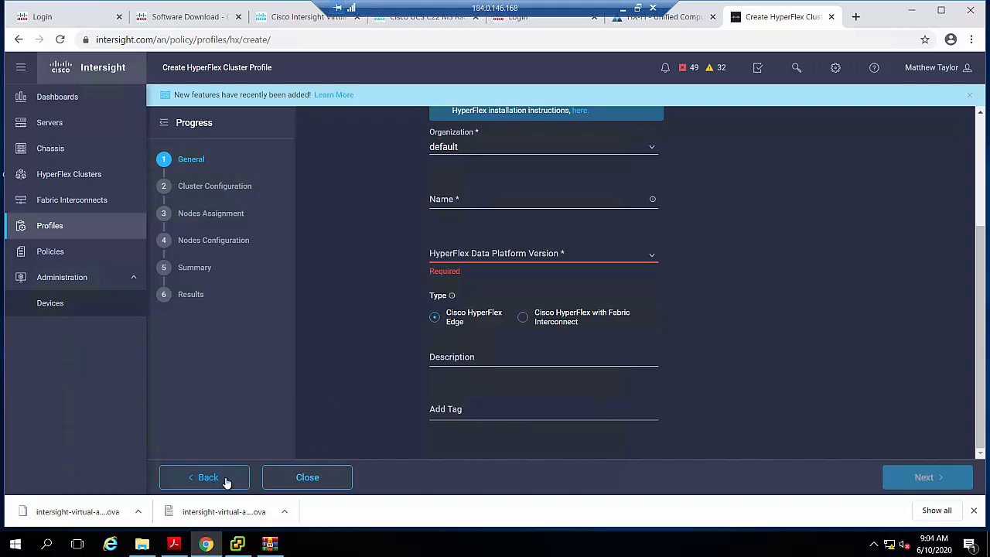
click(296, 479)
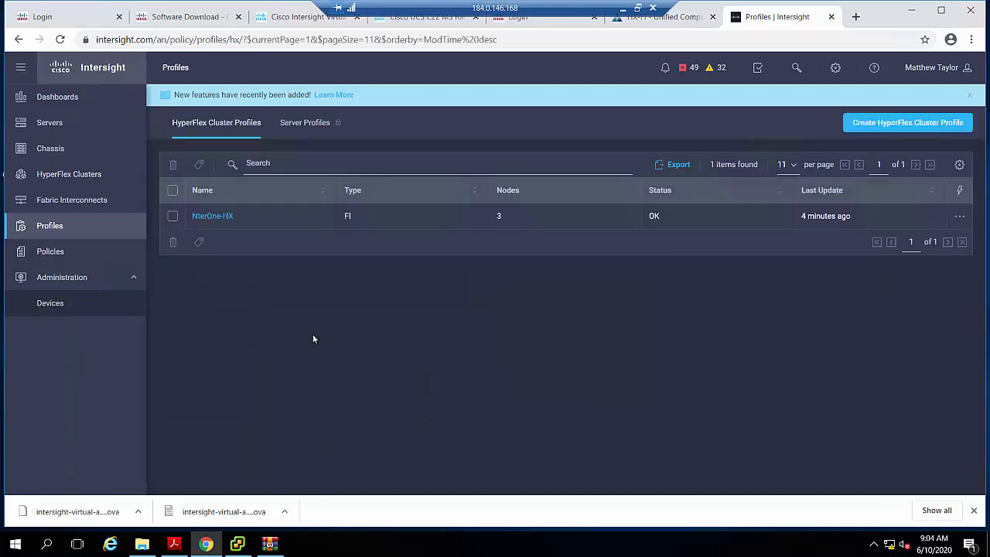
- Reopen the NterOne-HX cluster profile from the profile list and check its general and profile details
click(173, 217)
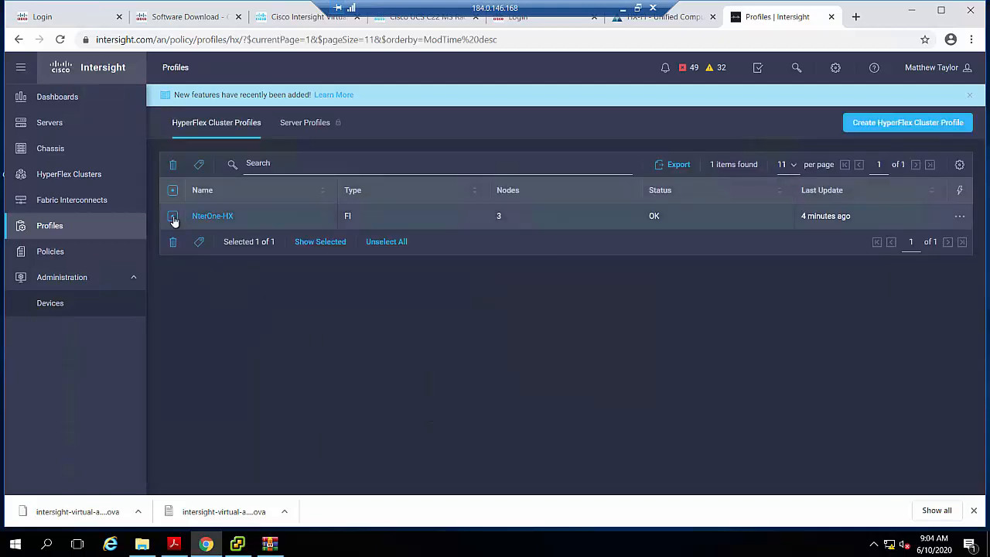
click(216, 219)
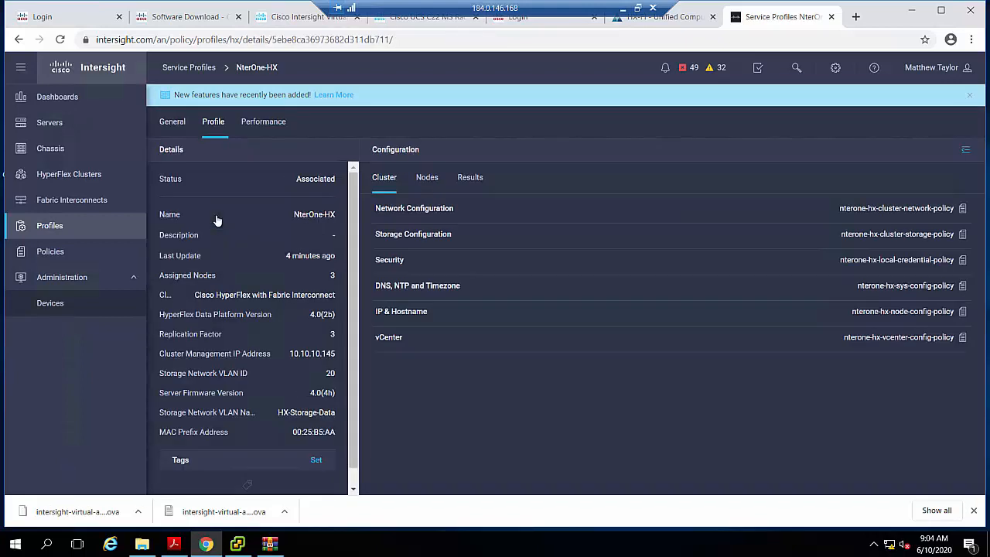
click(175, 130)
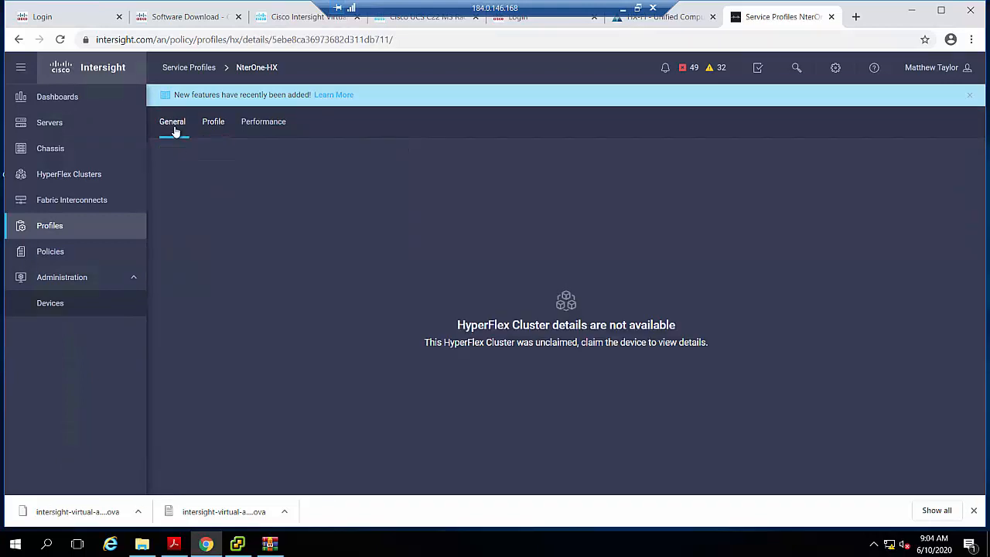
click(213, 130)
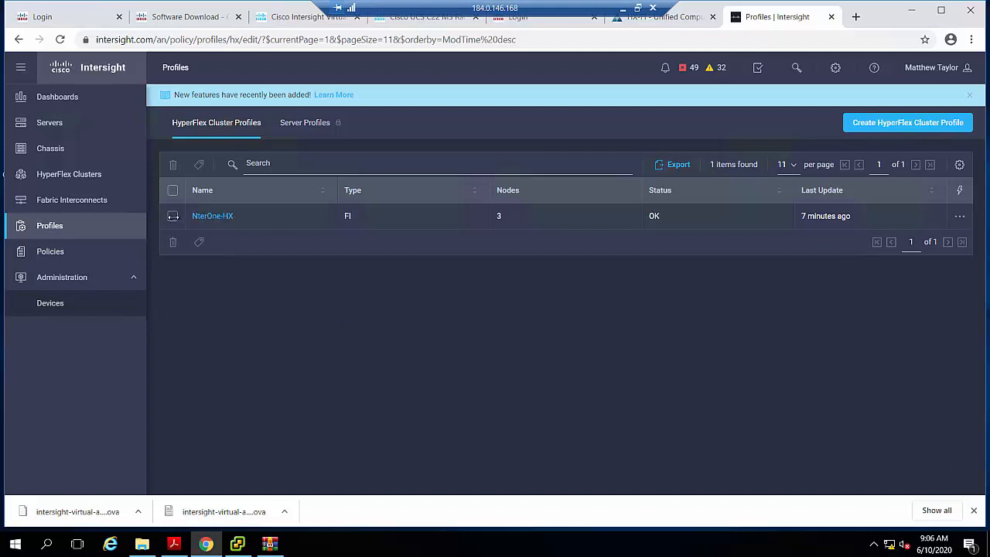
click(173, 217)
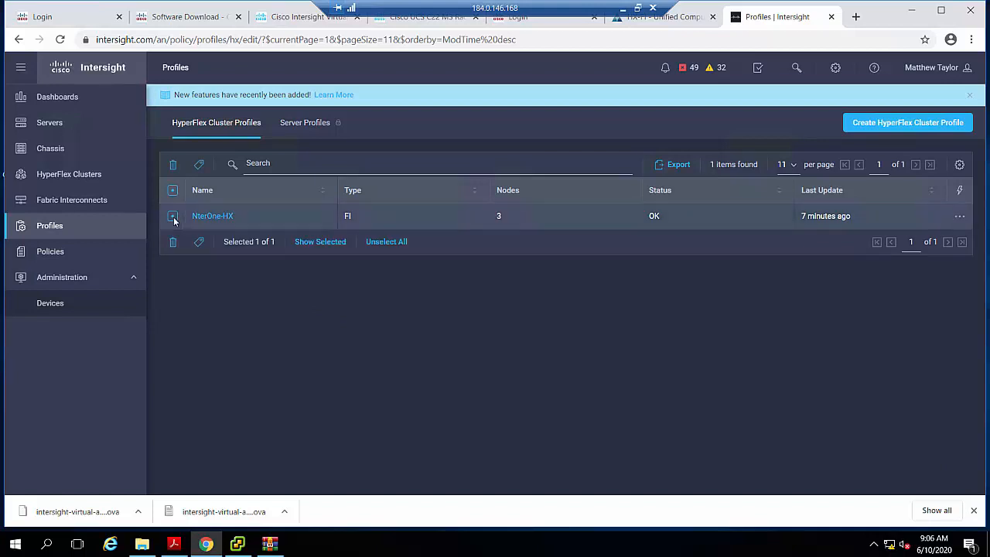
click(209, 219)
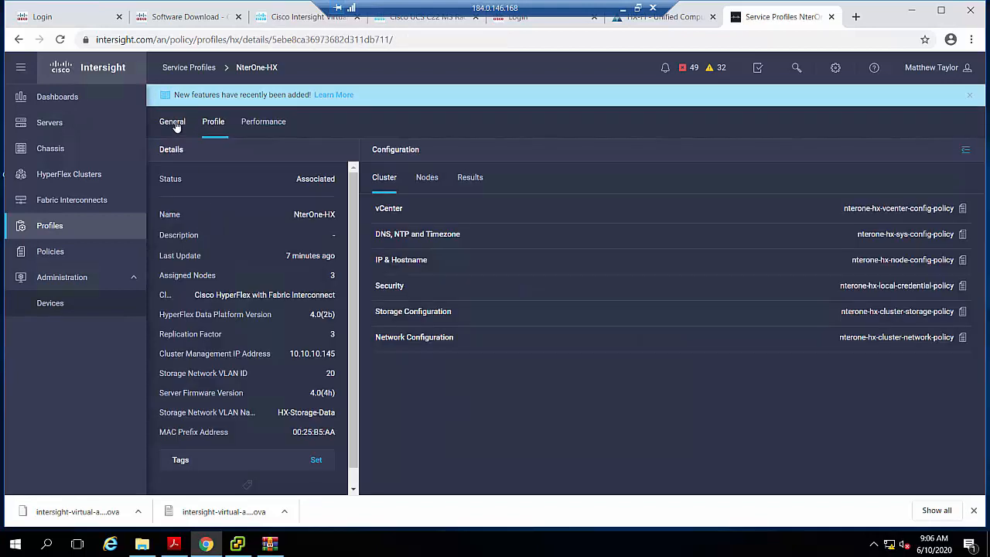
- Check the NterOne-HX cluster's general details, return to the HyperFlex cluster profile list, and unassign the nodes from the NterOne-HX profile
click(174, 124)
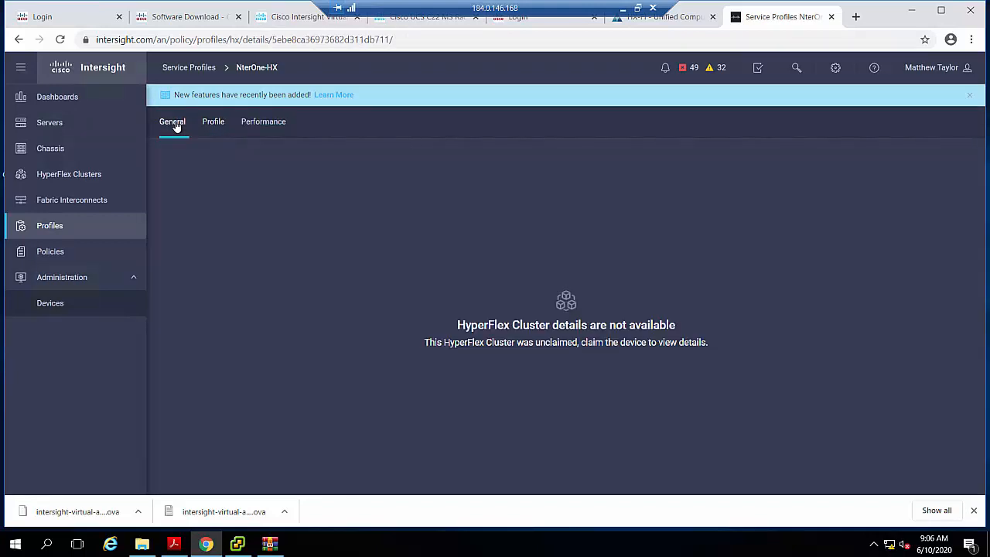
click(53, 230)
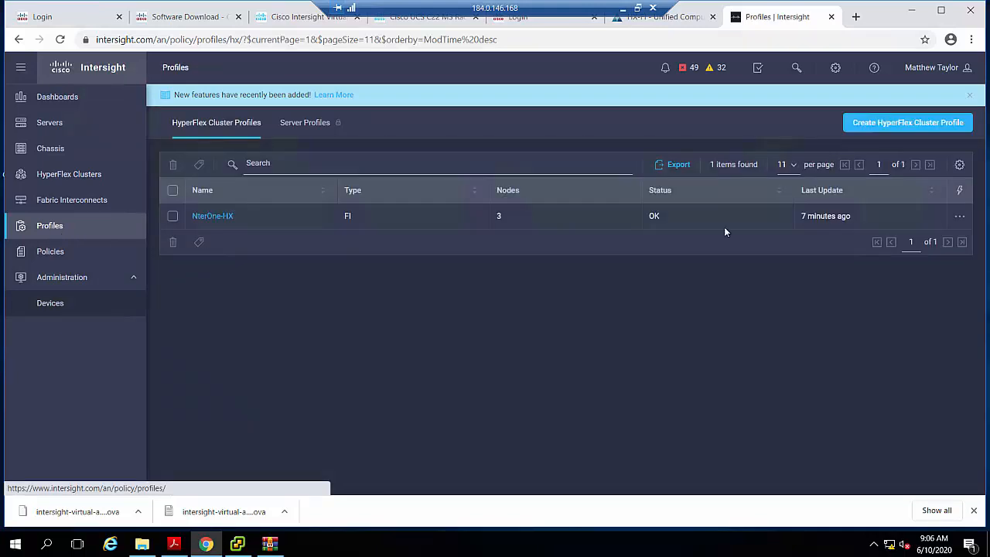
click(172, 216)
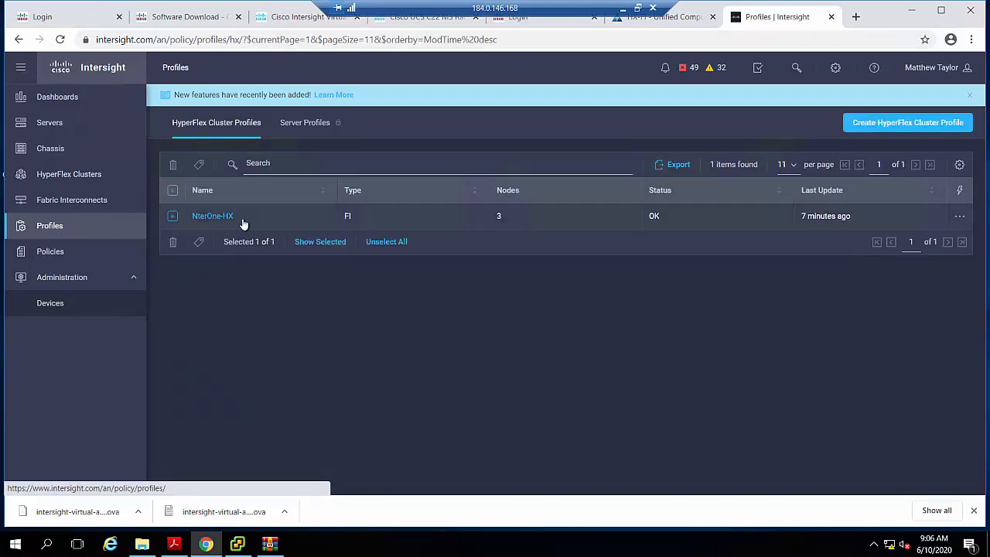
click(959, 219)
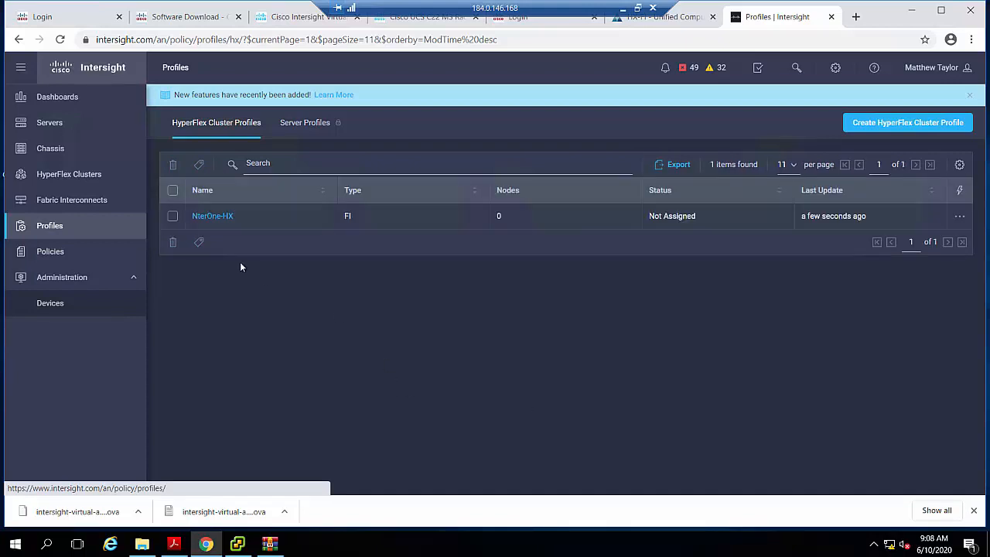
- Open the unassigned NterOne-HX cluster profile for editing and look over its general settings
click(172, 217)
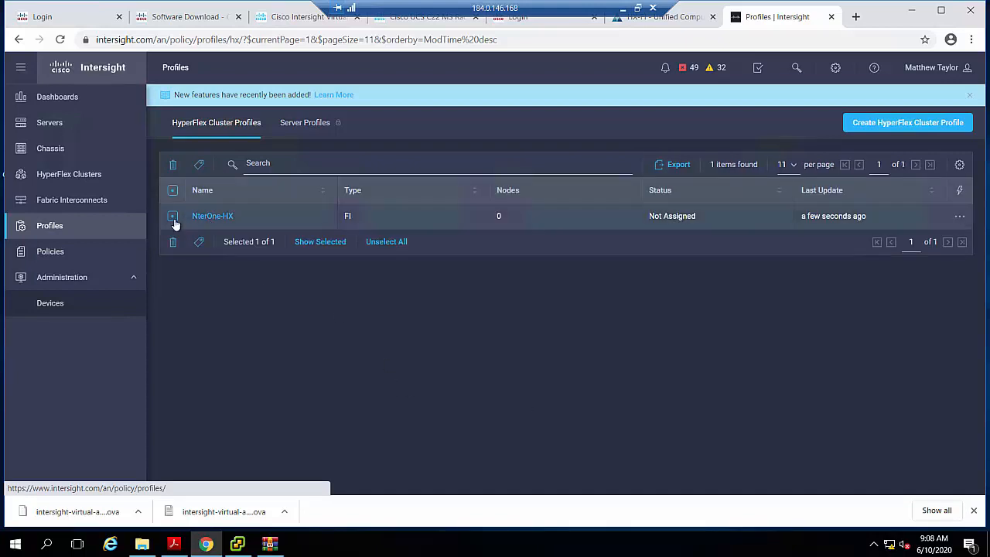
click(220, 218)
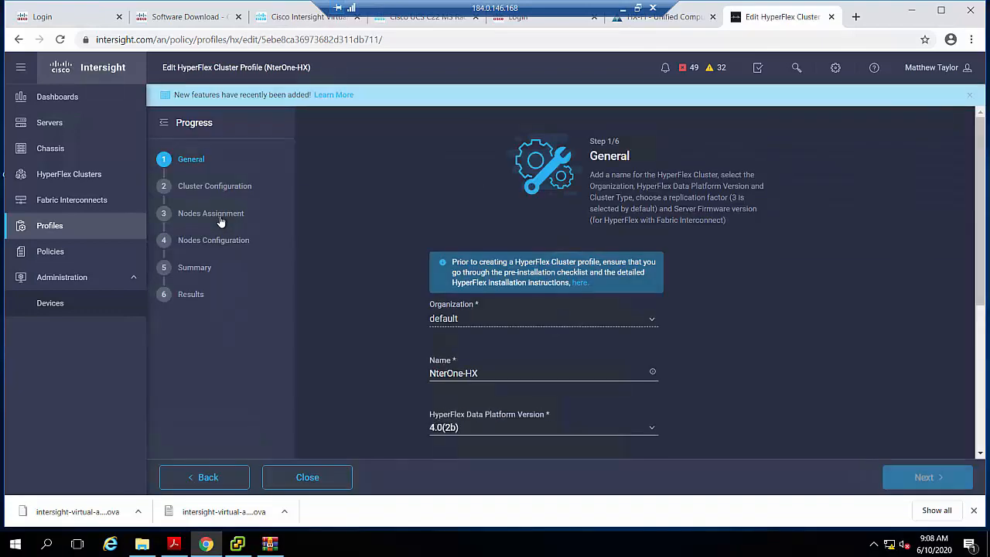
scroll(437, 358, down, 3)
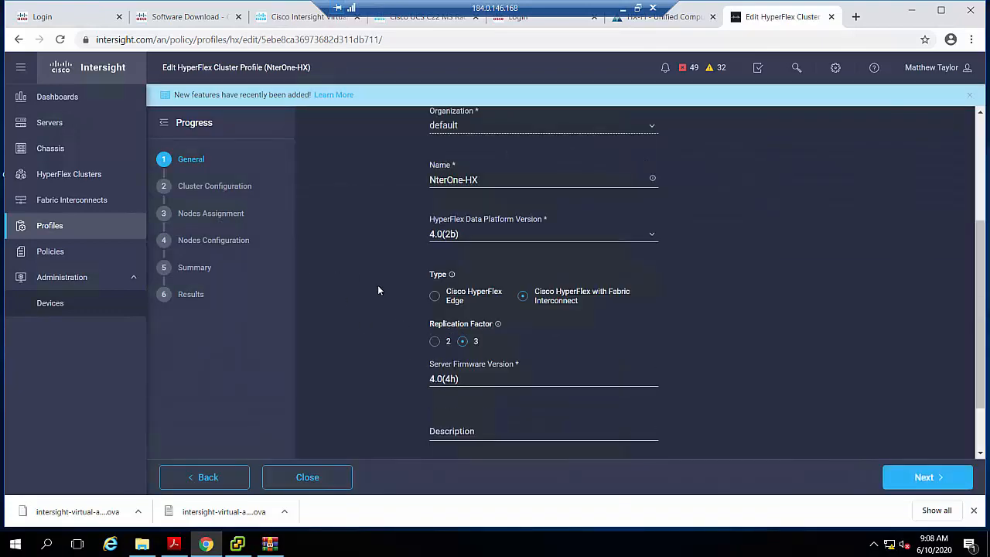
scroll(392, 295, down, 1)
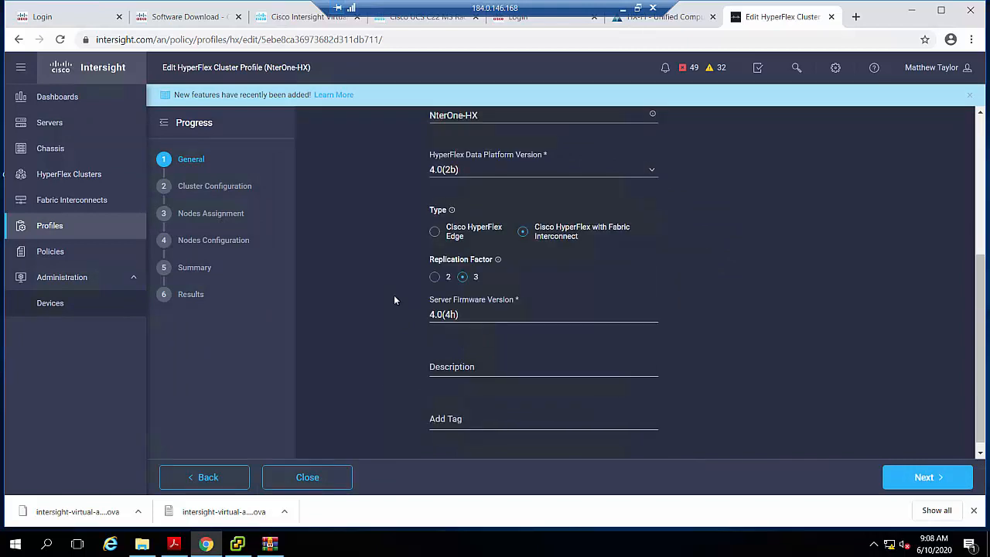
scroll(394, 296, up, 2)
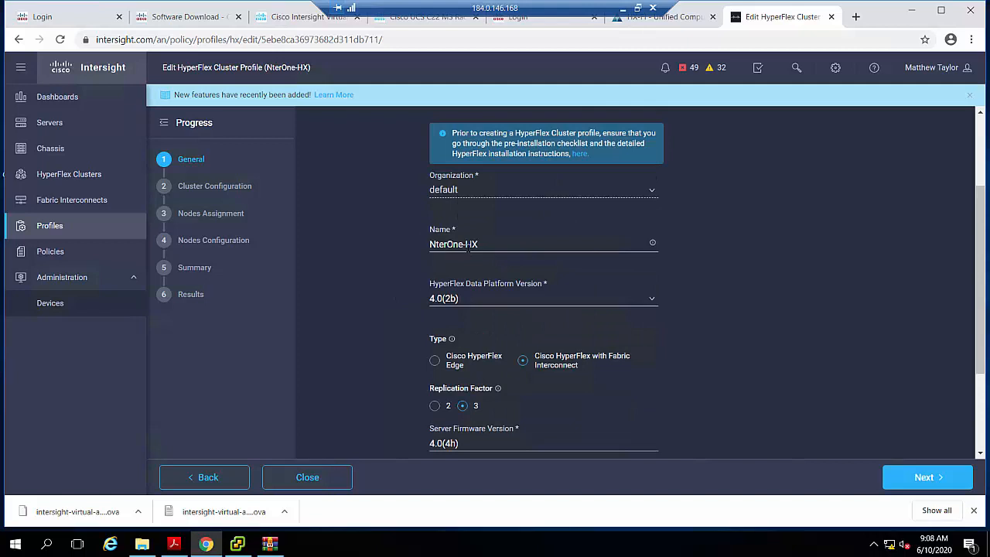
- Select HyperFlex Data Platform version 4.0(2b), check the remaining general settings, and continue to the cluster configuration
click(463, 300)
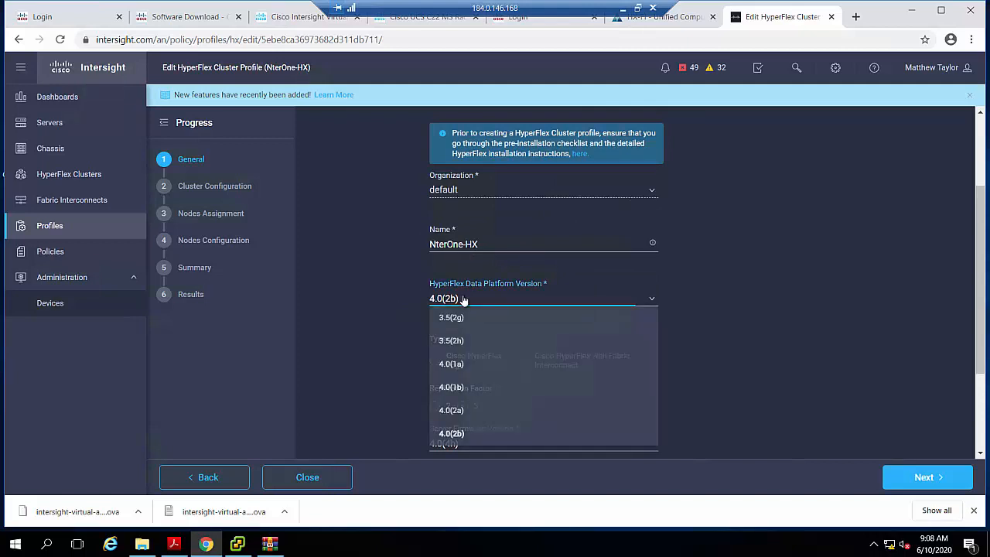
click(458, 434)
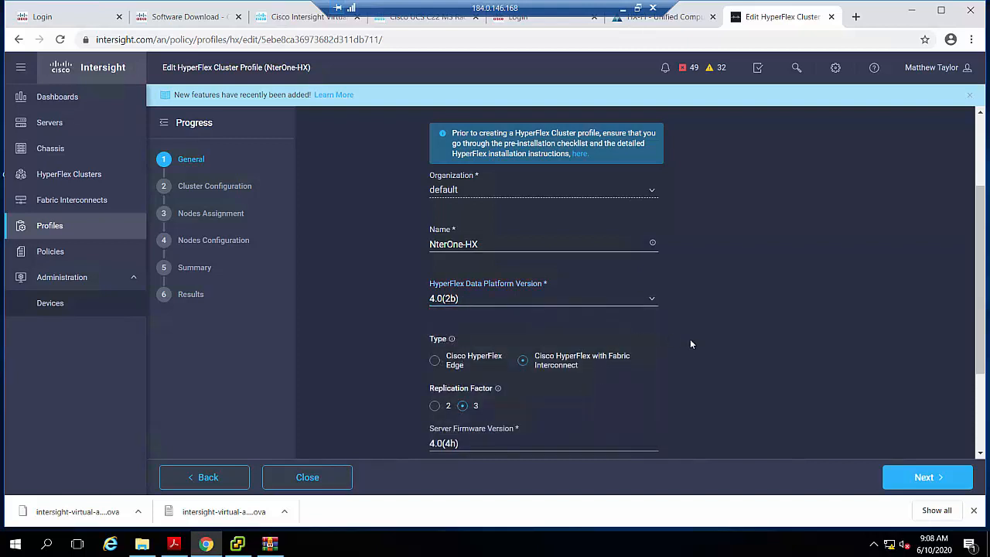
scroll(691, 344, down, 1)
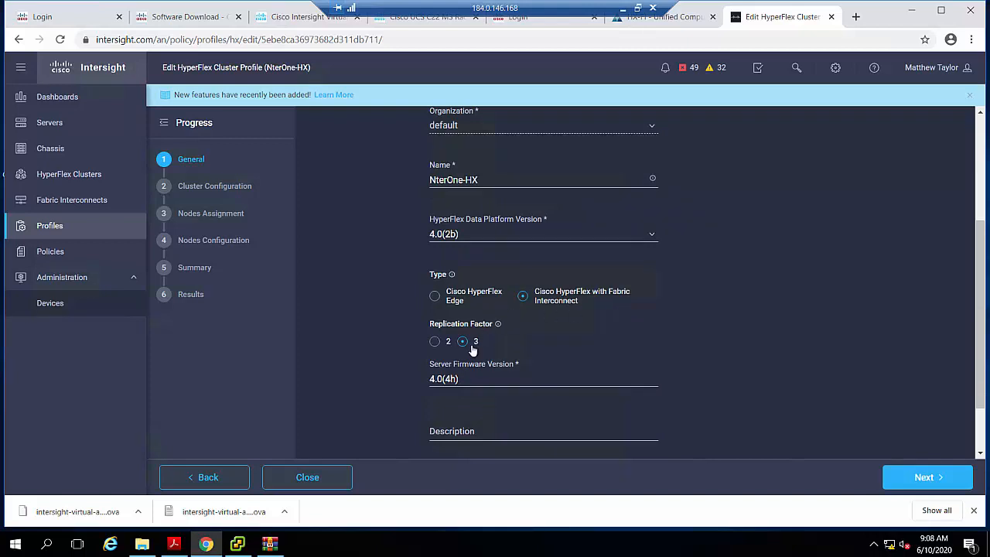
scroll(483, 350, down, 1)
scroll(483, 350, down, 1)
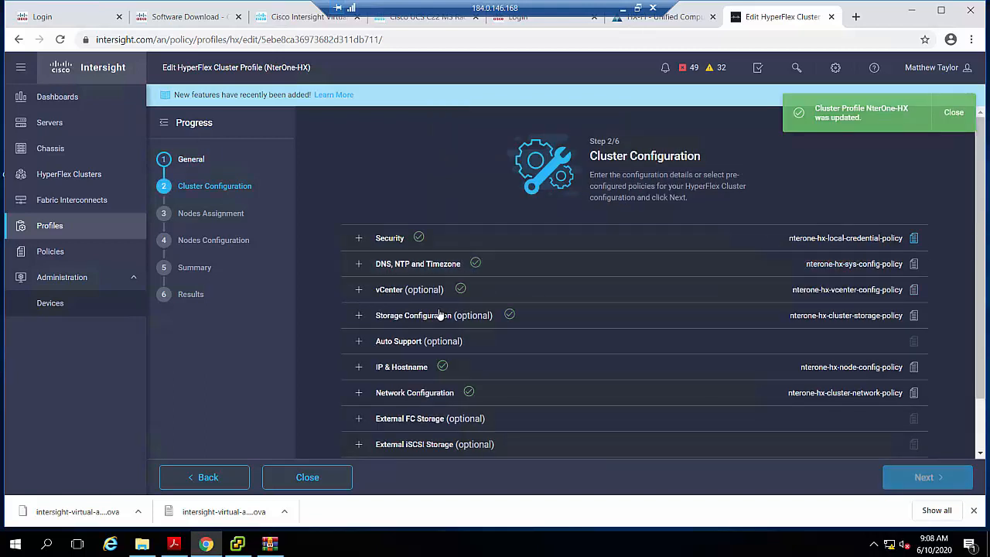
- View the details of the nterone-hx-local-credential-policy assigned for security and return to the cluster configuration
click(871, 240)
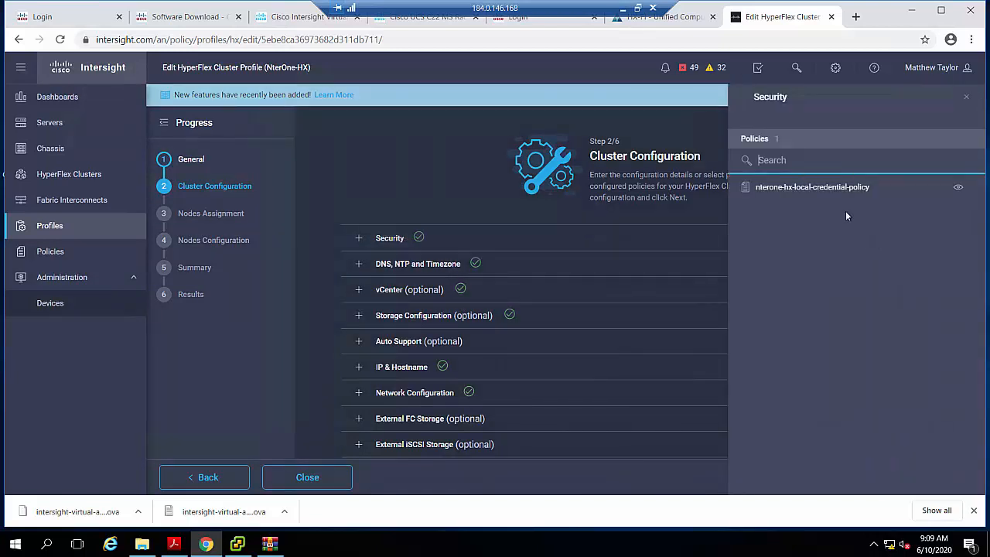
click(957, 188)
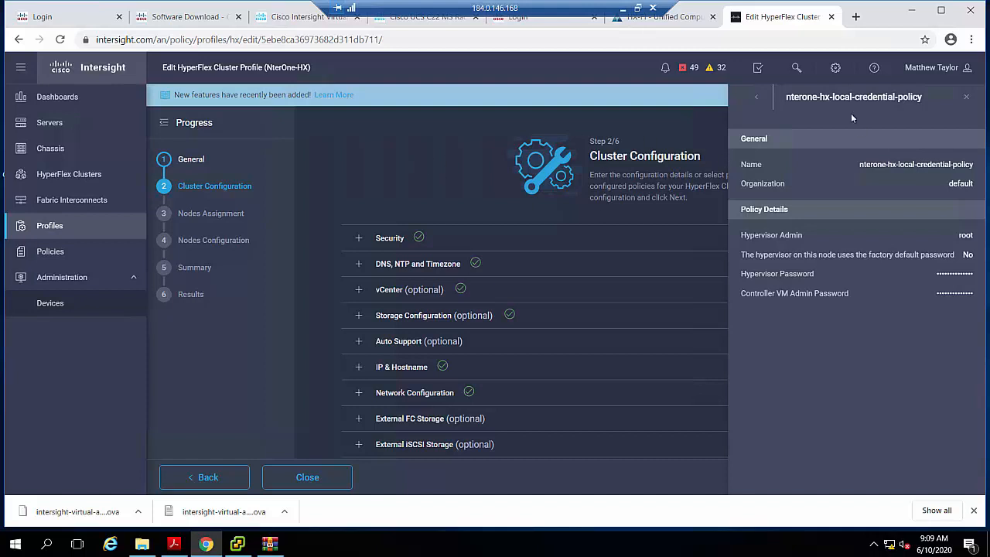
click(750, 99)
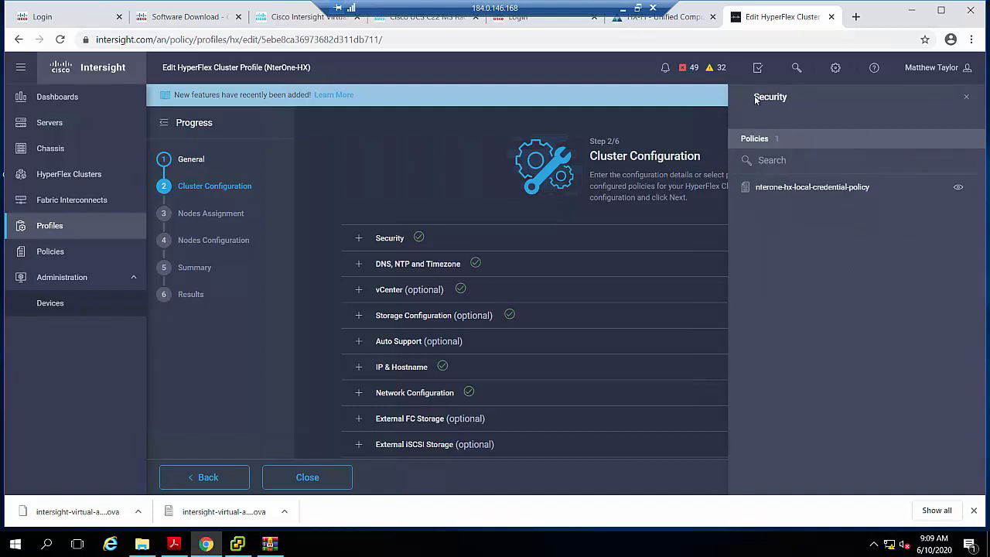
click(965, 101)
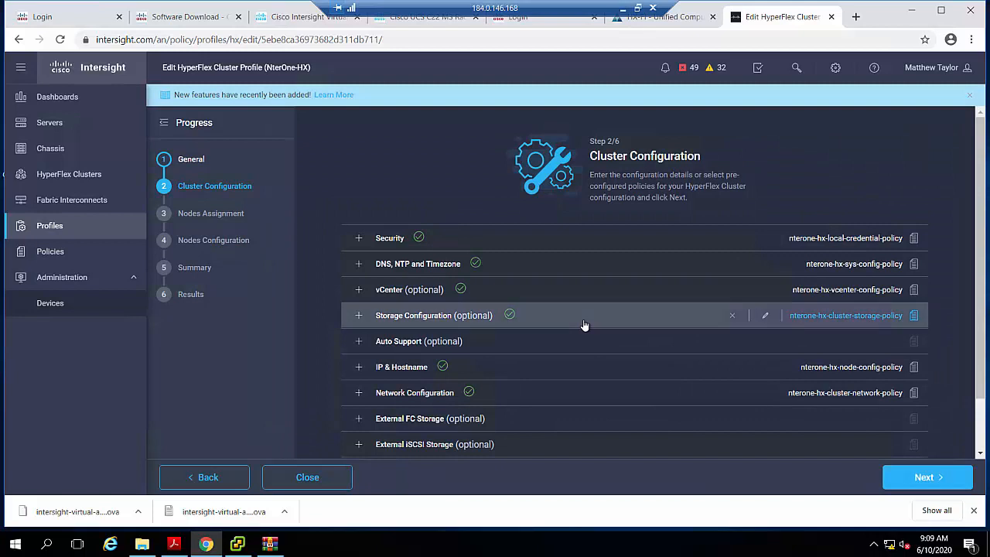
- Review the cluster's vCenter, DNS/NTP/timezone, and storage configuration settings
click(358, 294)
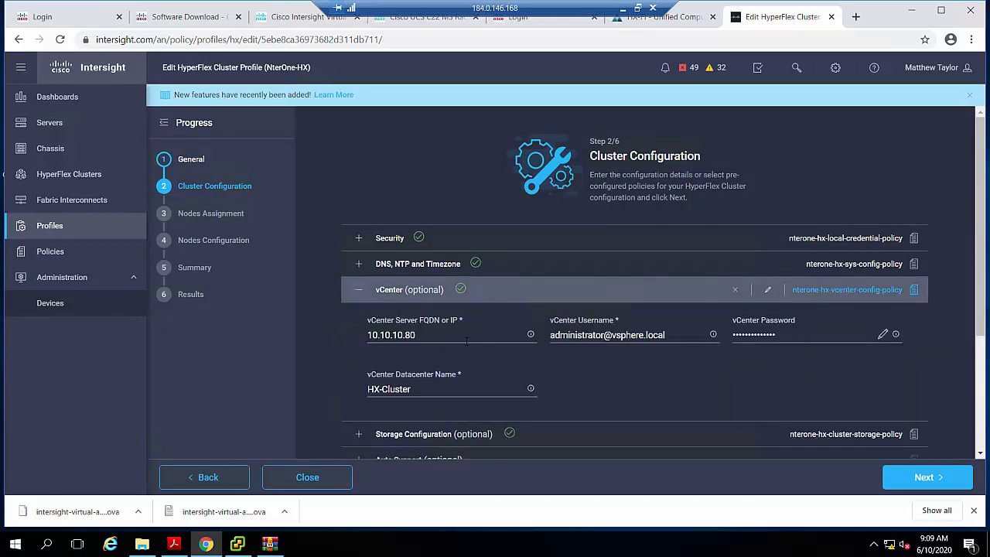
click(358, 265)
scroll(605, 337, down, 3)
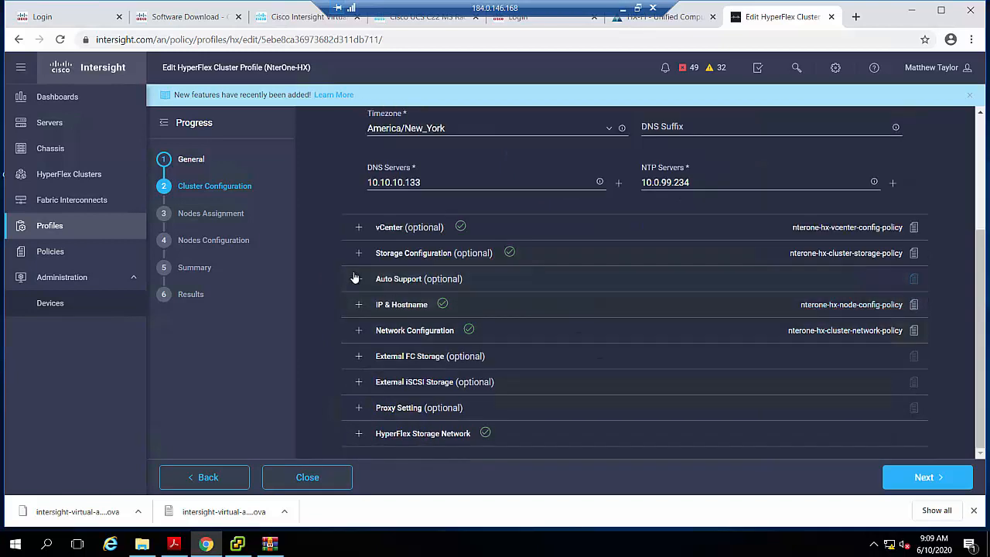
click(358, 256)
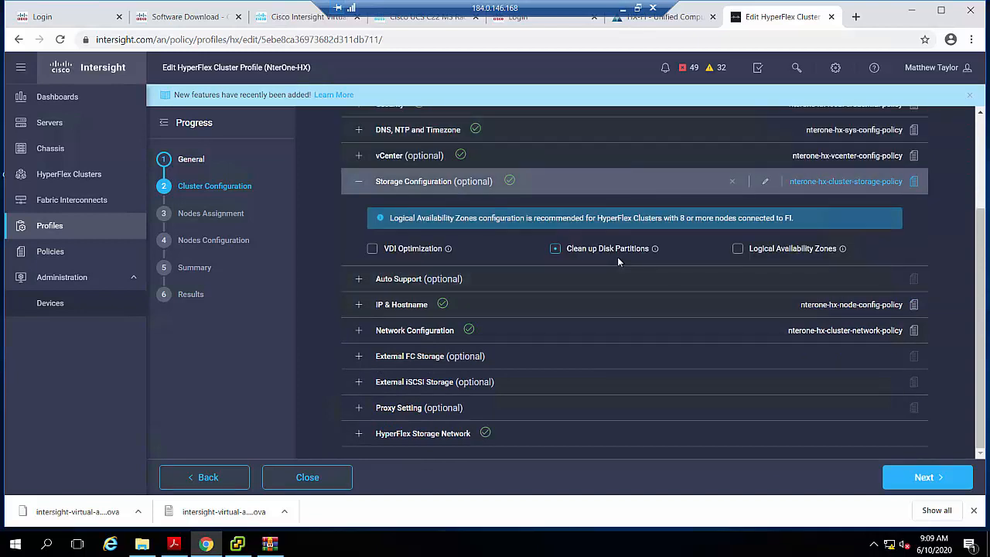
click(359, 186)
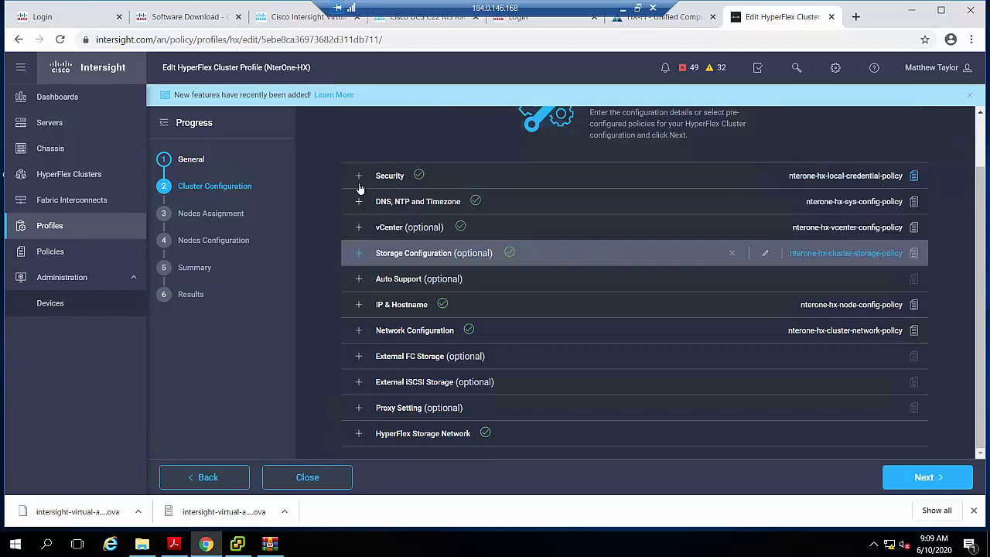
- Review the network configuration's VLANs and KVM IP range, and collapse the section
click(359, 330)
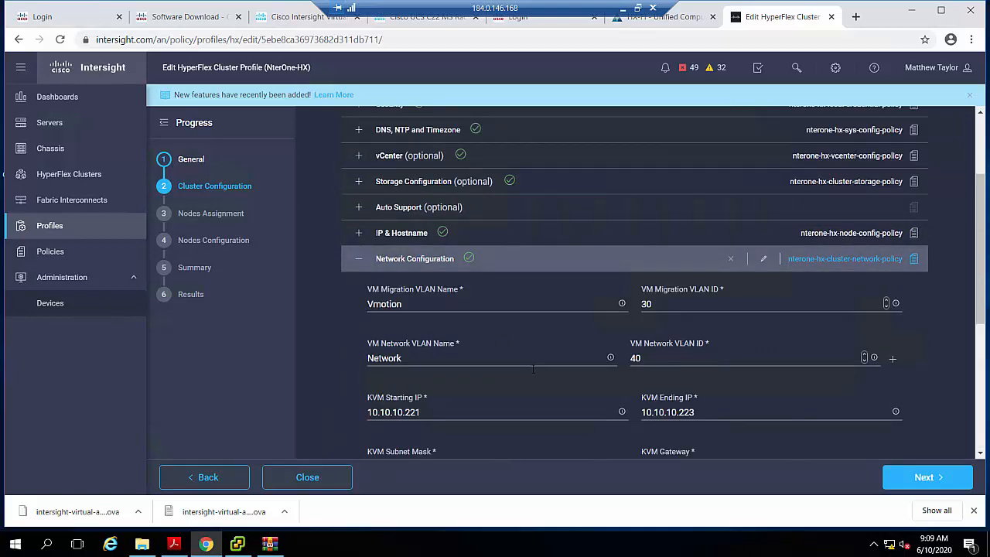
scroll(532, 369, down, 2)
scroll(532, 369, up, 2)
click(358, 258)
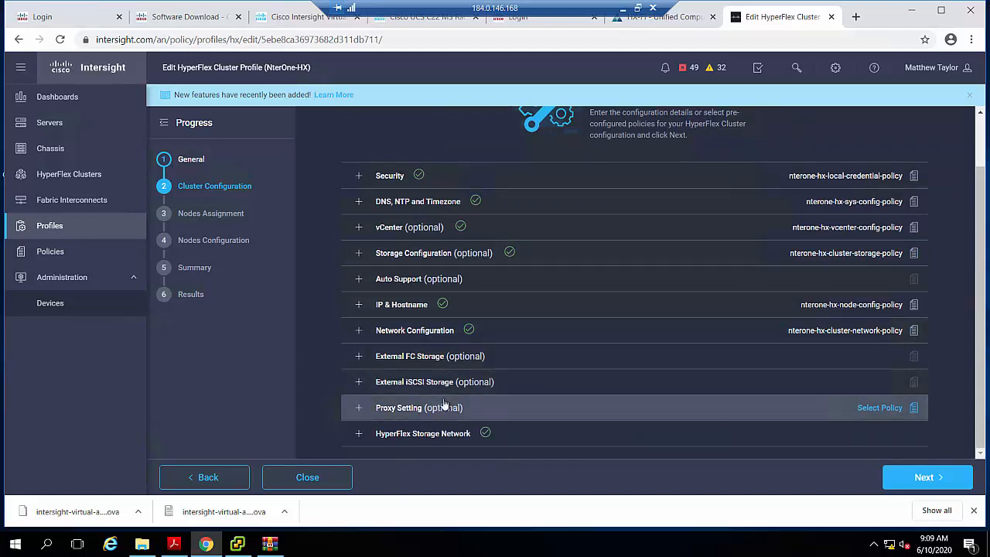
- Continue to the nodes assignment and select HX-FI-3, HX-FI-1, and HX-FI-2 as the cluster nodes
click(921, 480)
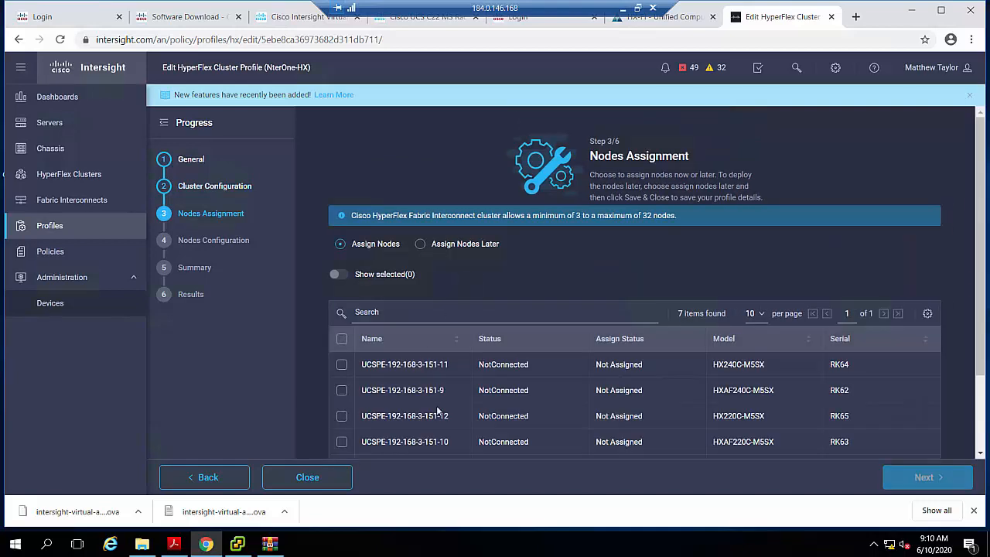
scroll(436, 405, down, 2)
click(342, 370)
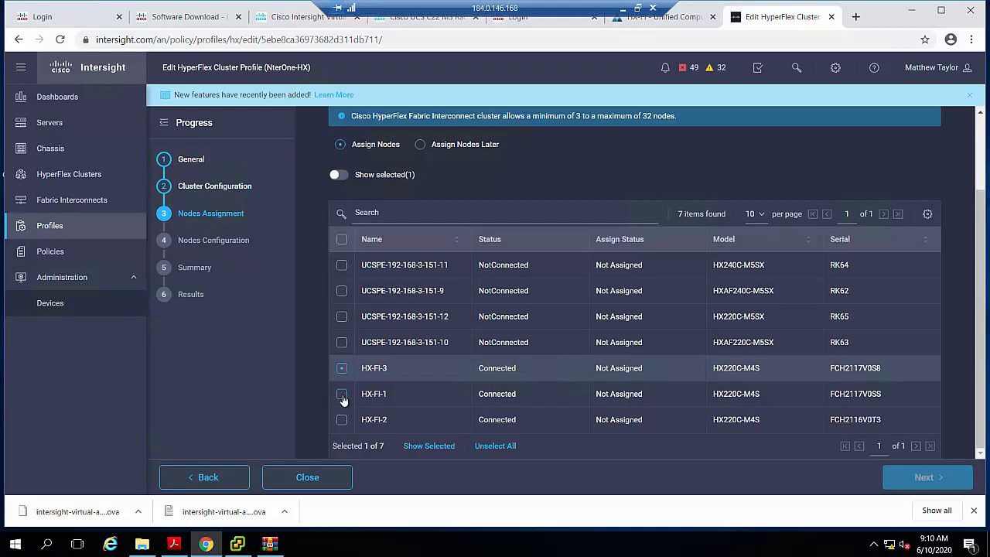
click(342, 393)
click(342, 419)
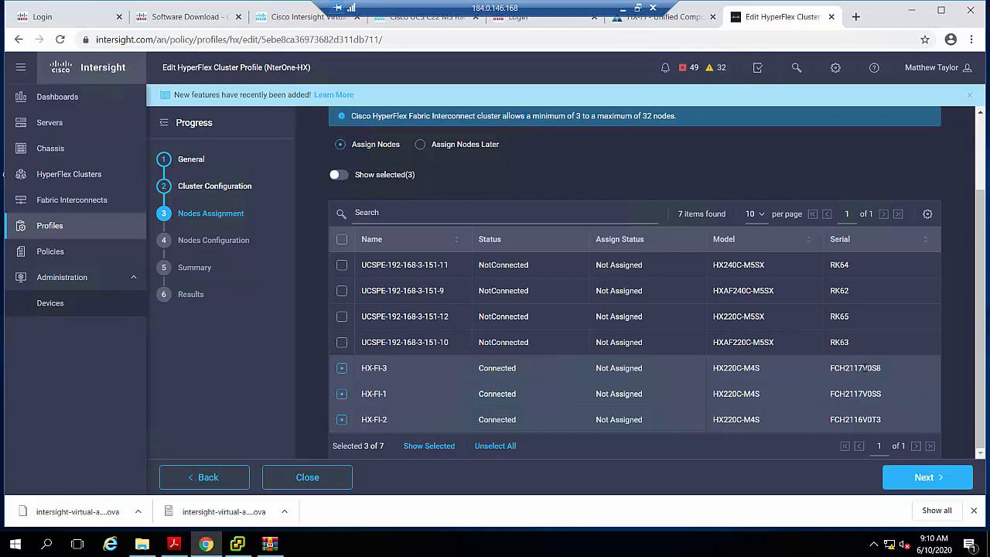
- Switch to UCS Manager, check the serial and general properties of rack-mount Server 1, and return to the Intersight profile
click(688, 19)
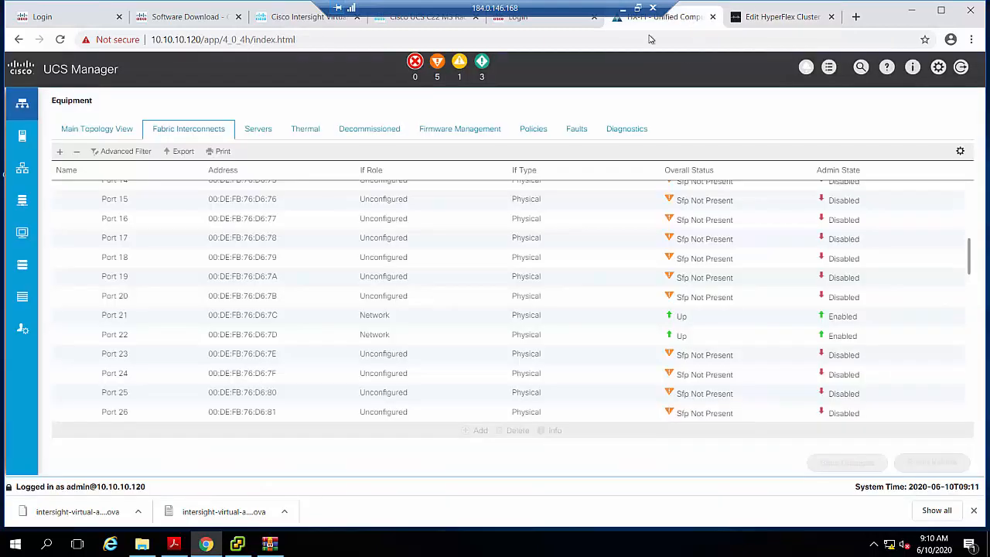
click(23, 106)
click(99, 237)
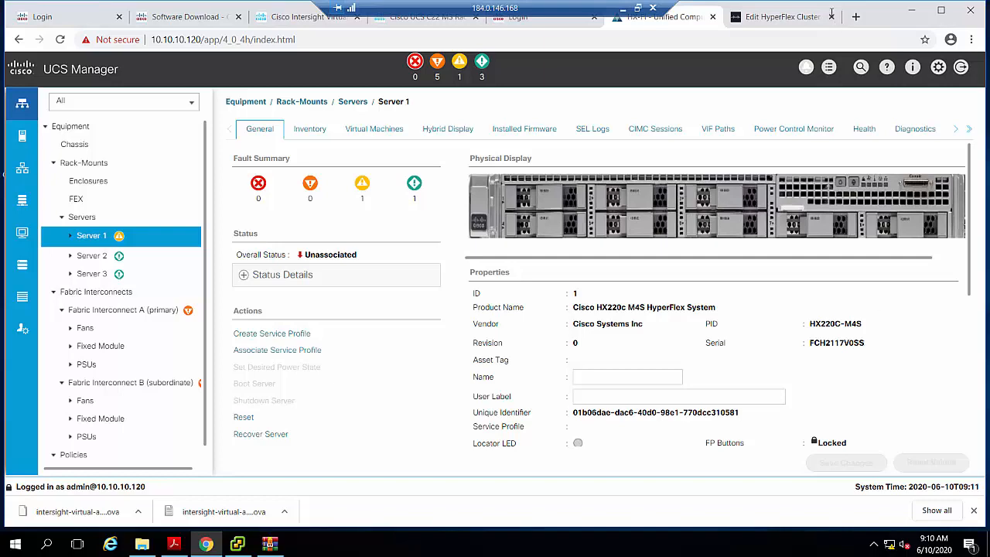
click(790, 19)
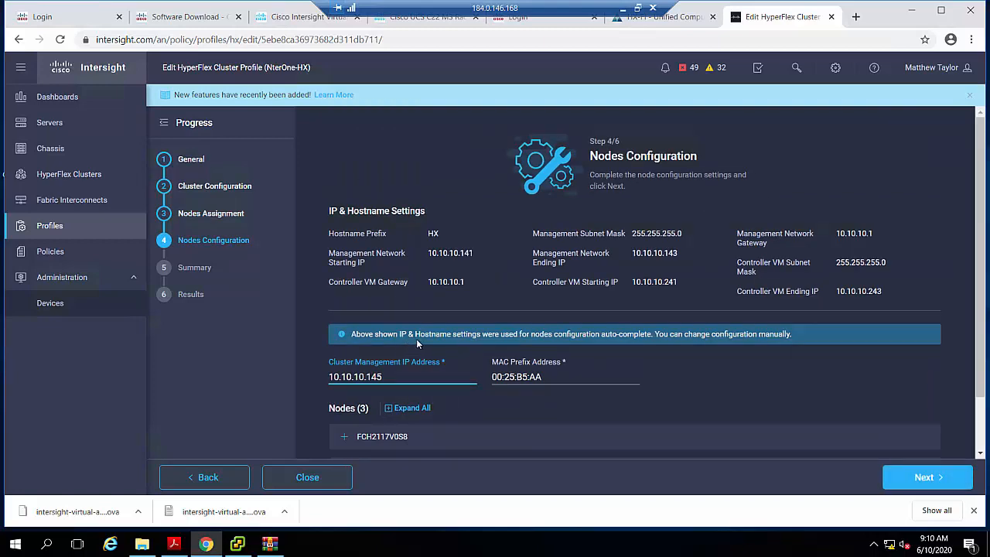
- Review the nodes configuration, including the first node's hostname, hypervisor IP, and storage controller IP
scroll(415, 338, down, 2)
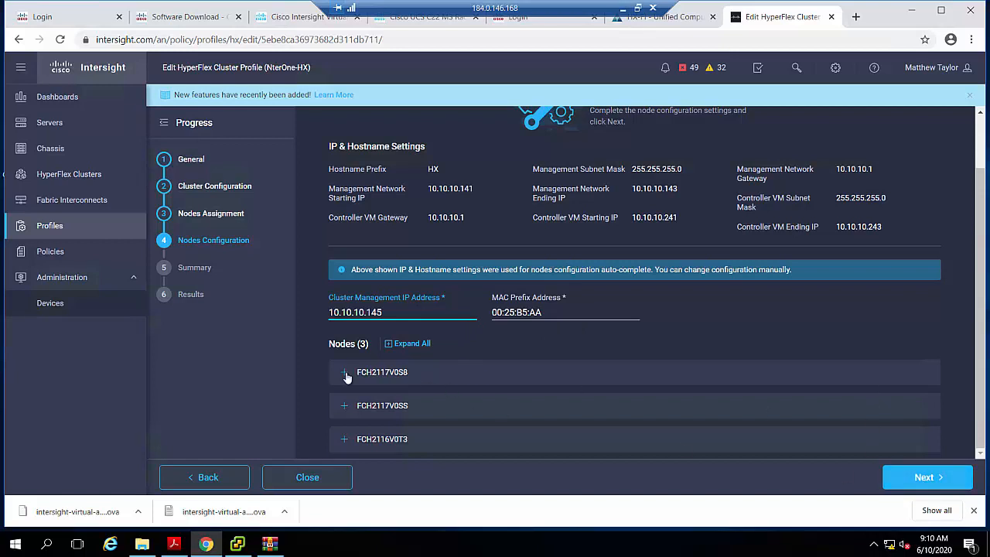
click(427, 373)
scroll(430, 371, down, 1)
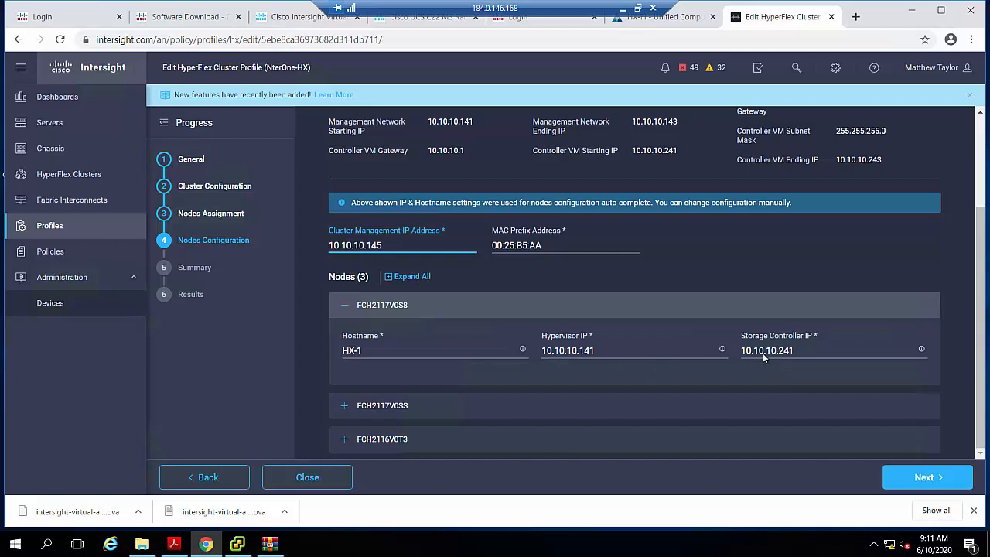
- Continue to the profile summary and review its general details and cluster configuration
click(925, 478)
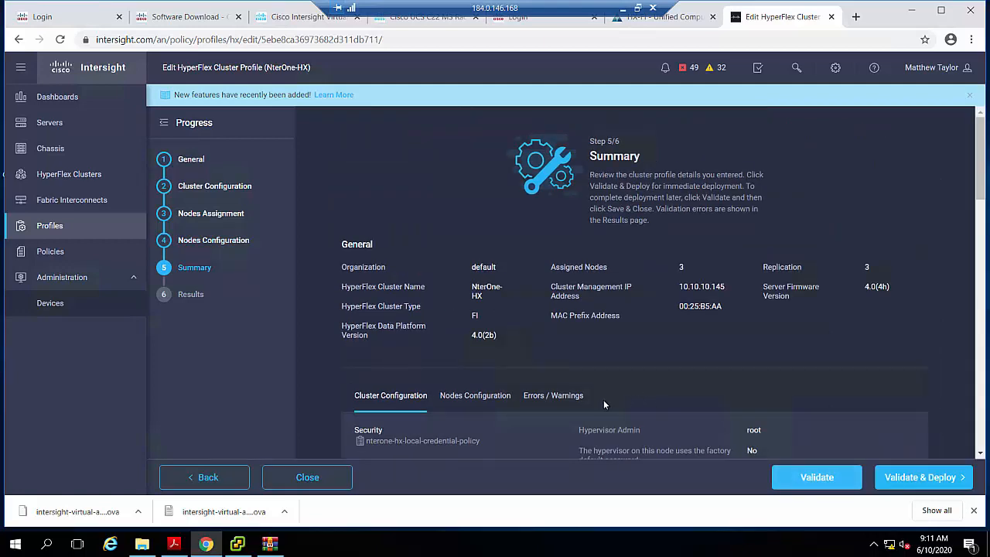
scroll(604, 404, down, 2)
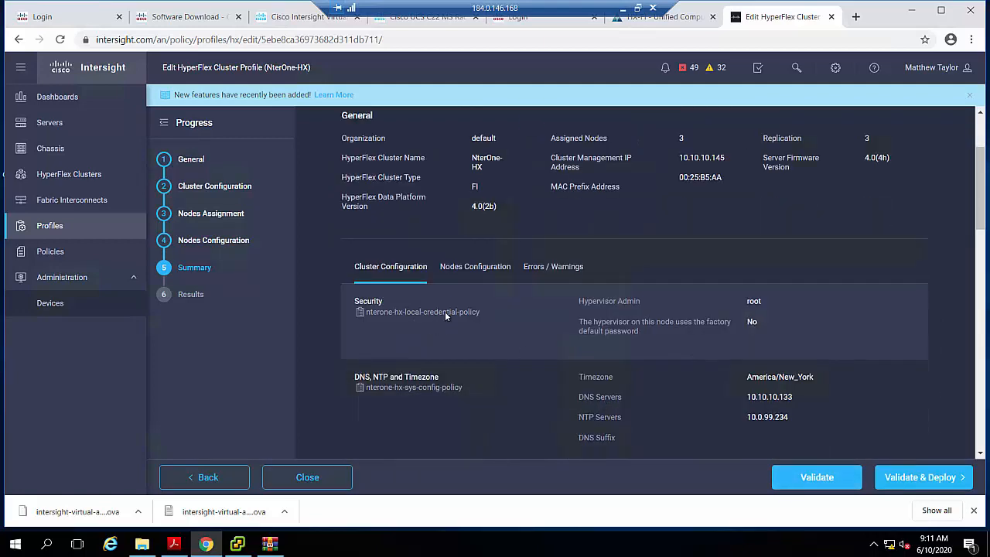
scroll(469, 321, up, 2)
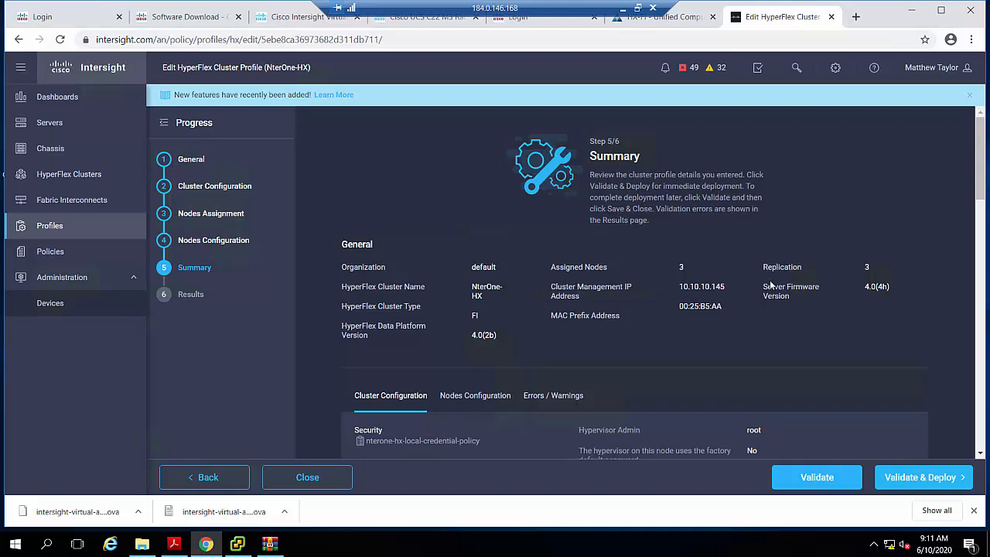
scroll(714, 313, down, 2)
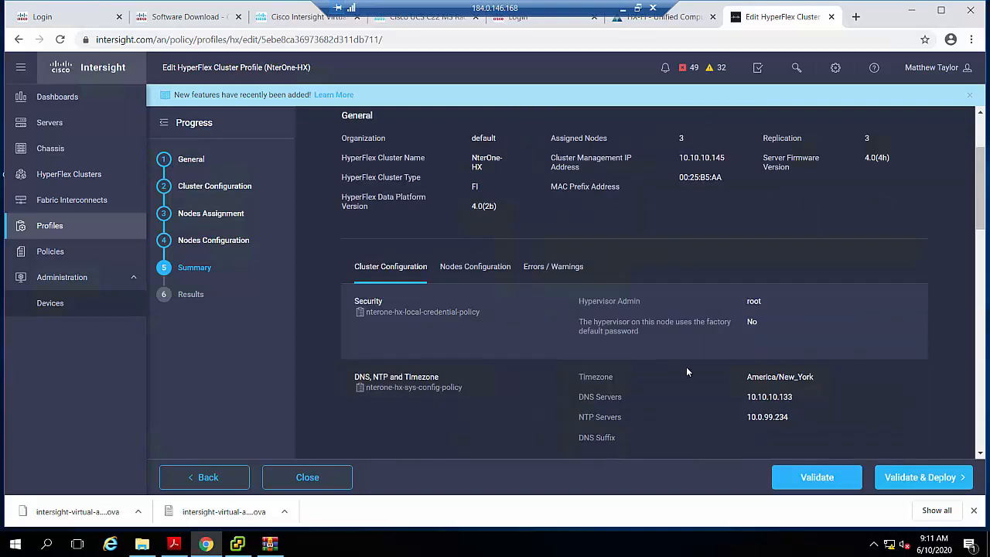
- Review the remaining cluster configuration policies in the profile summary, and validate and deploy the NterOne-HX cluster profile
scroll(686, 369, down, 2)
scroll(686, 370, down, 3)
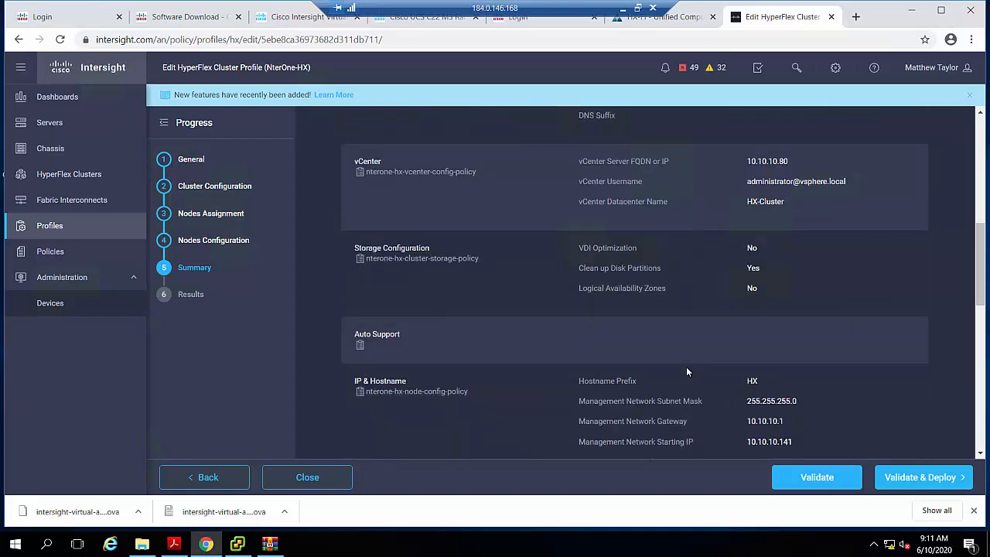
scroll(685, 369, down, 2)
scroll(685, 369, down, 3)
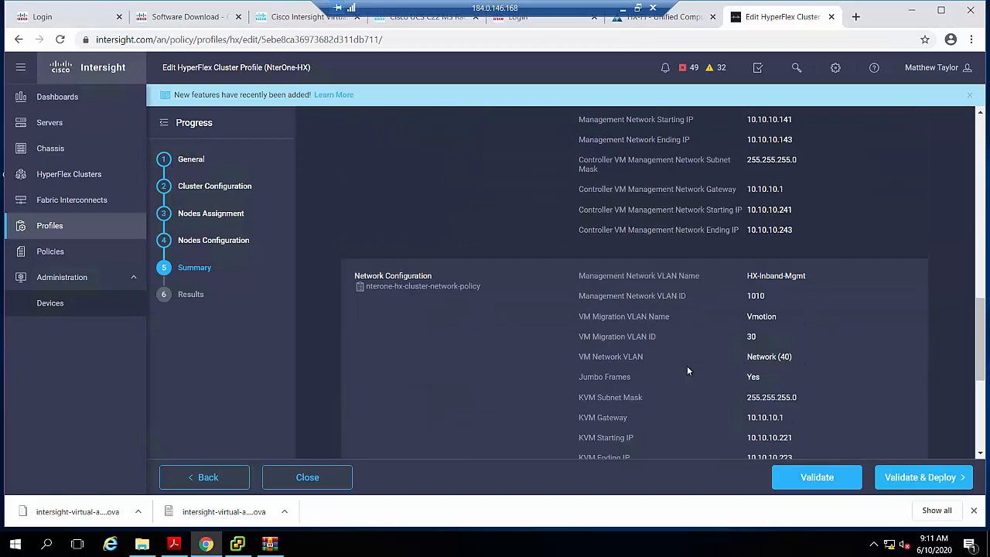
scroll(673, 358, up, 5)
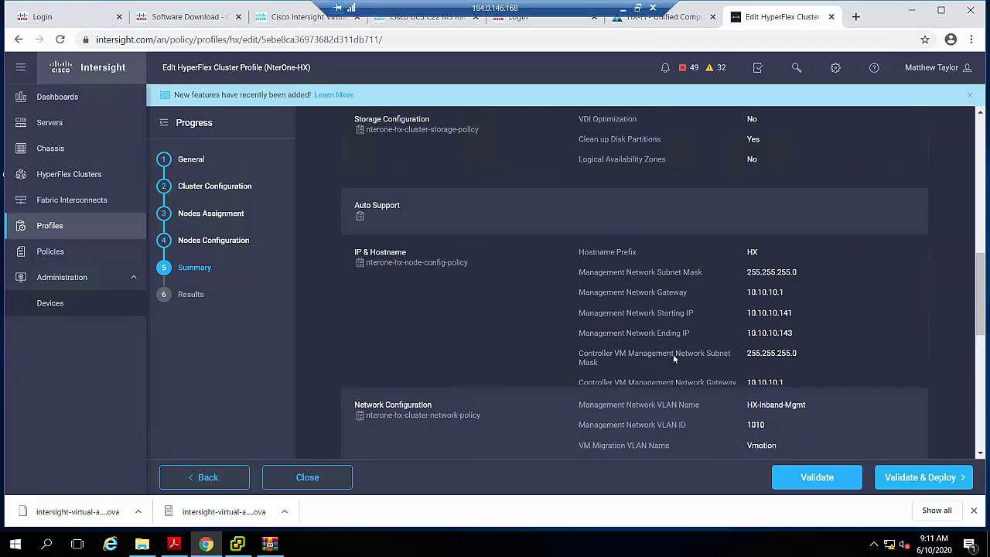
scroll(673, 358, up, 4)
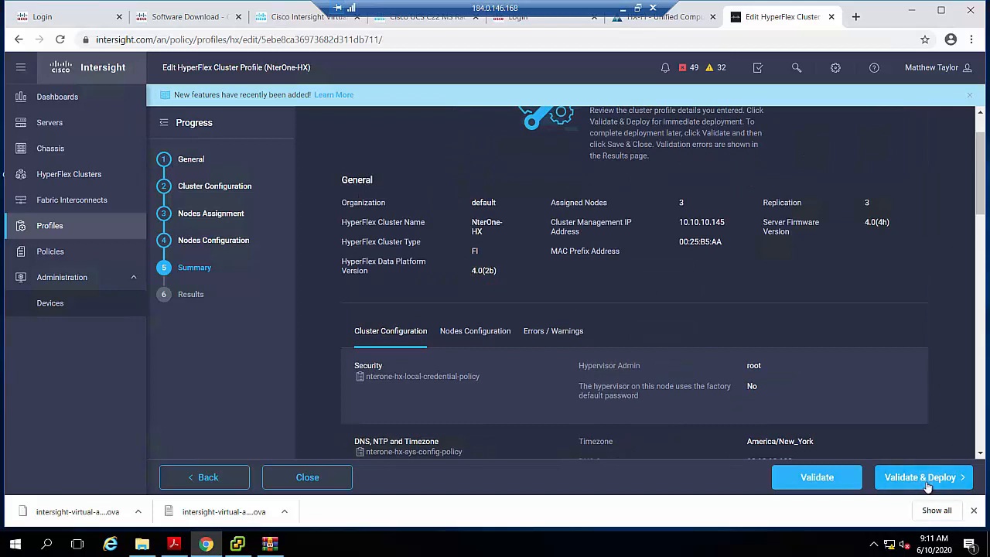
click(925, 479)
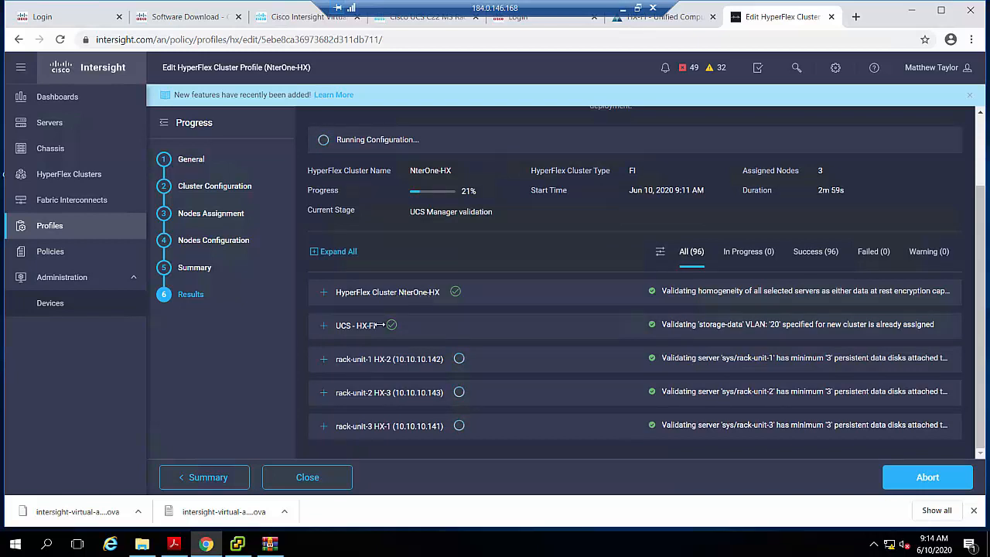
- Examine the disk, SD card, and connectivity validation results for rack-unit-1 HX-2
click(324, 359)
scroll(454, 354, down, 2)
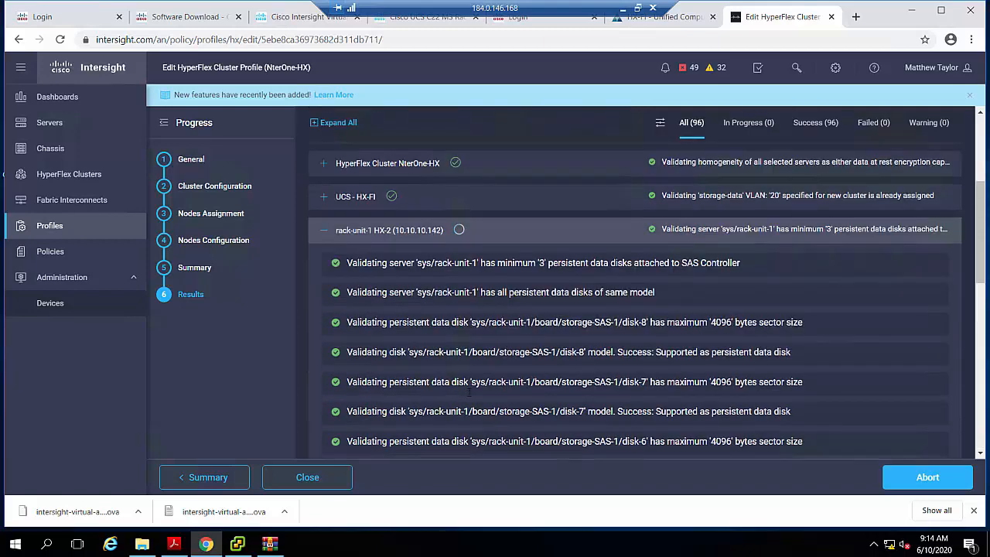
scroll(451, 421, down, 2)
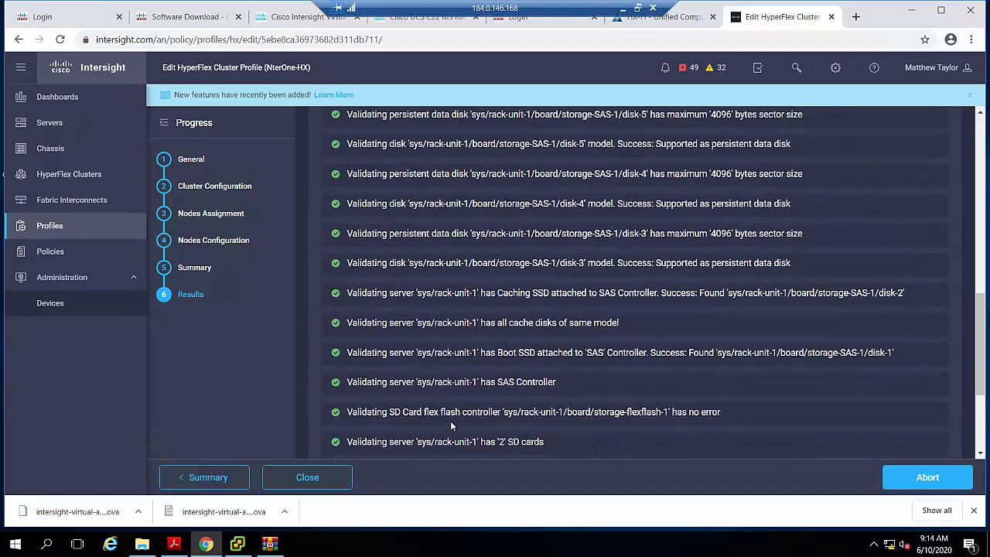
scroll(454, 425, up, 4)
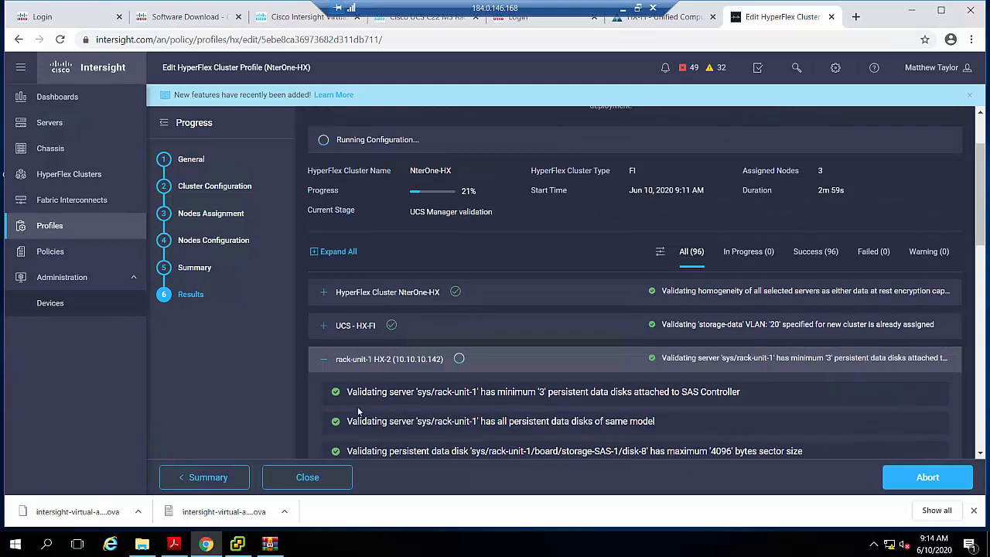
click(324, 361)
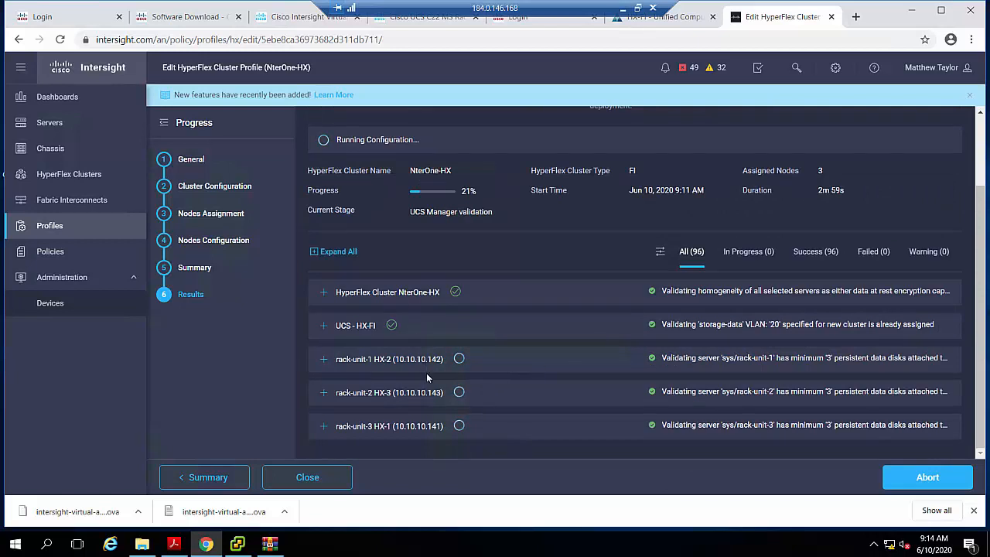
click(324, 360)
scroll(412, 393, down, 10)
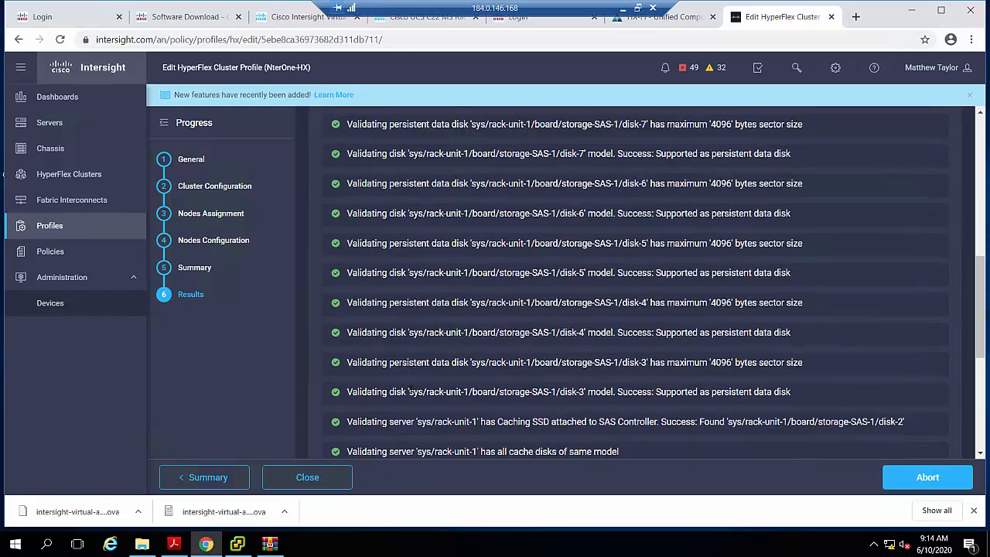
scroll(412, 393, down, 2)
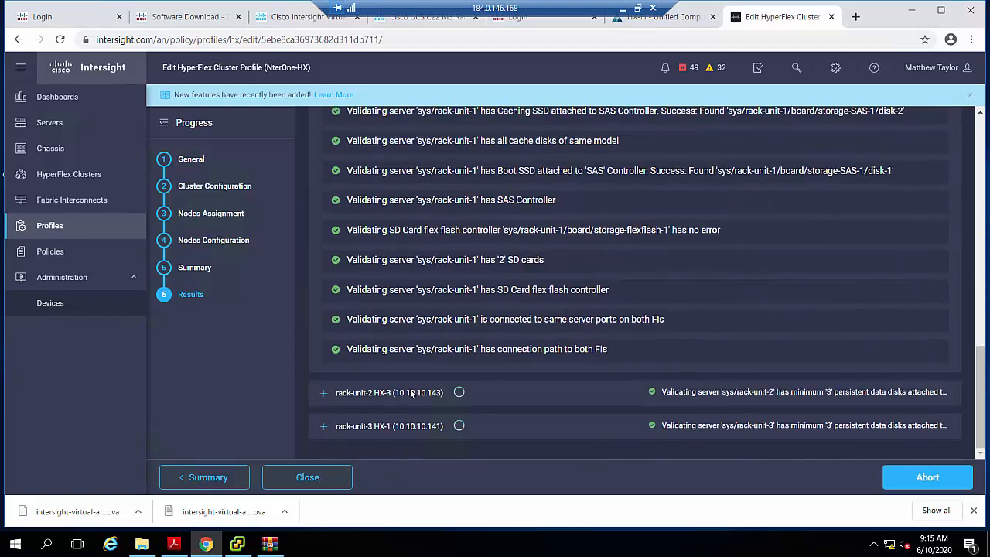
- Check the validation results for rack-unit-2 HX-3, and collapse the rack-unit-2 and rack-unit-1 details
click(325, 393)
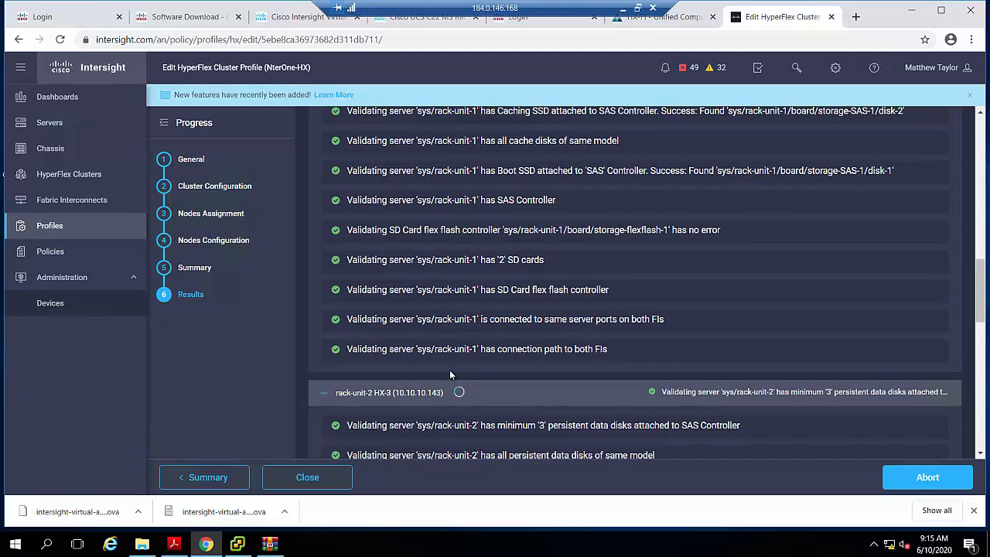
scroll(437, 362, down, 3)
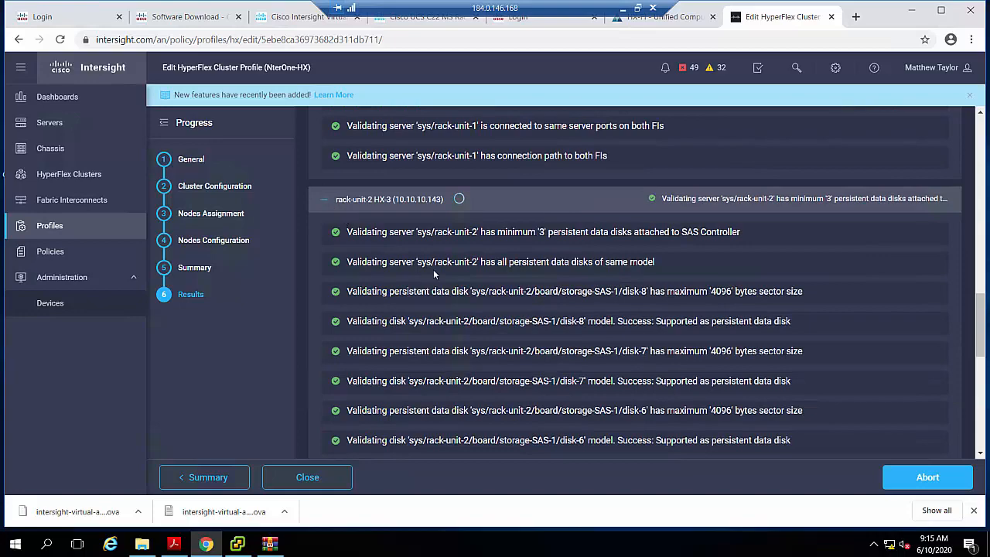
click(325, 201)
scroll(467, 303, up, 3)
scroll(468, 303, up, 5)
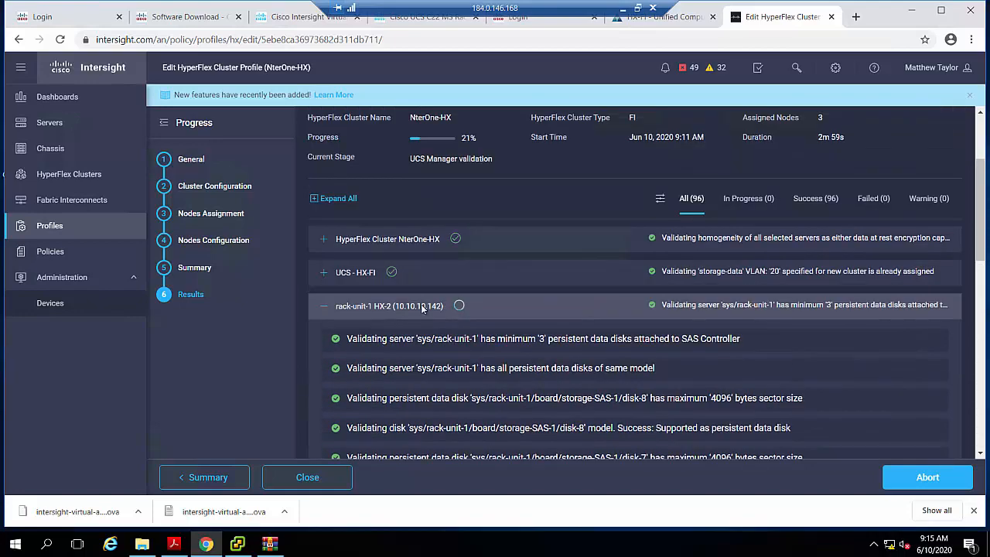
click(323, 311)
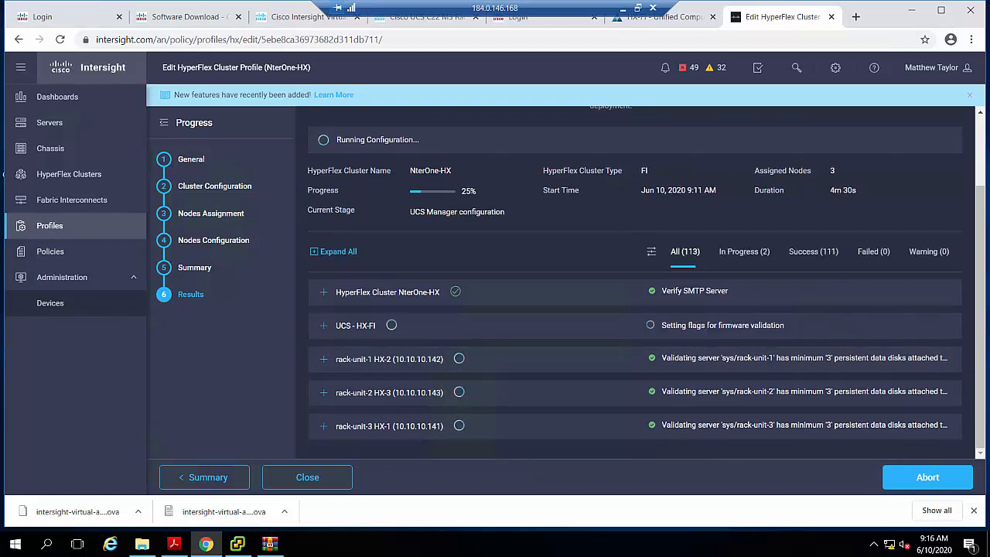
- Expand the UCS - HX-FI deployment results, and switch to UCS Manager to inspect the LAN port channels of Fabric A and Fabric B
click(325, 331)
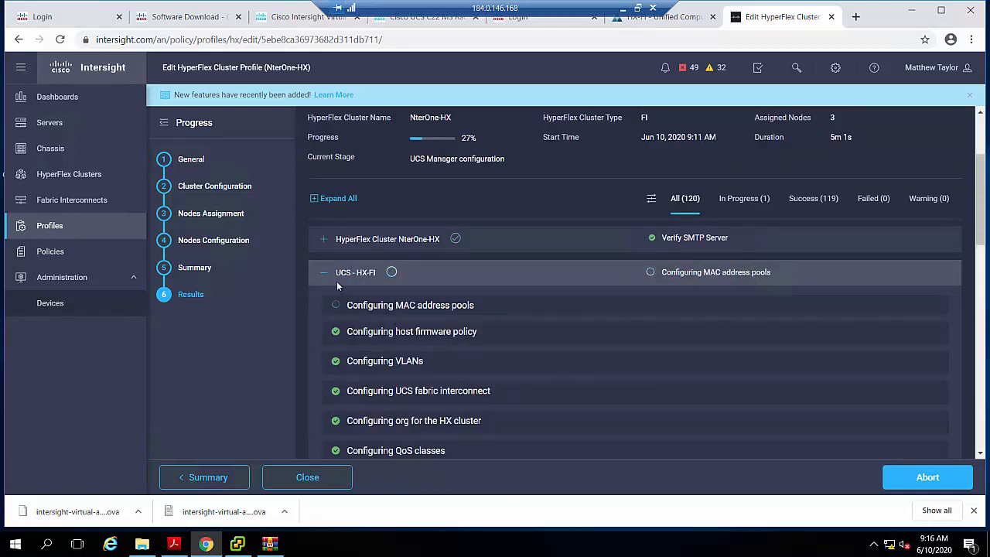
click(679, 23)
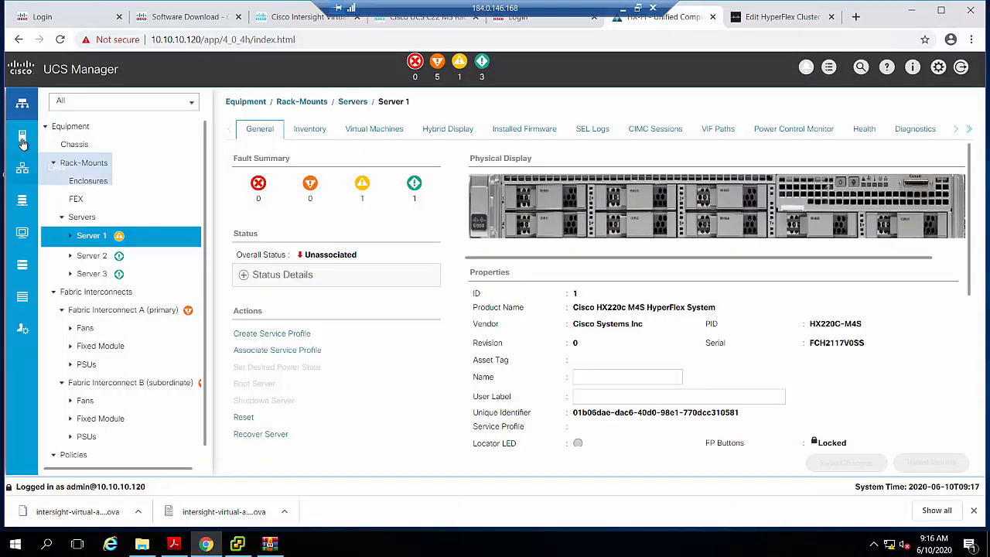
click(23, 169)
click(23, 169)
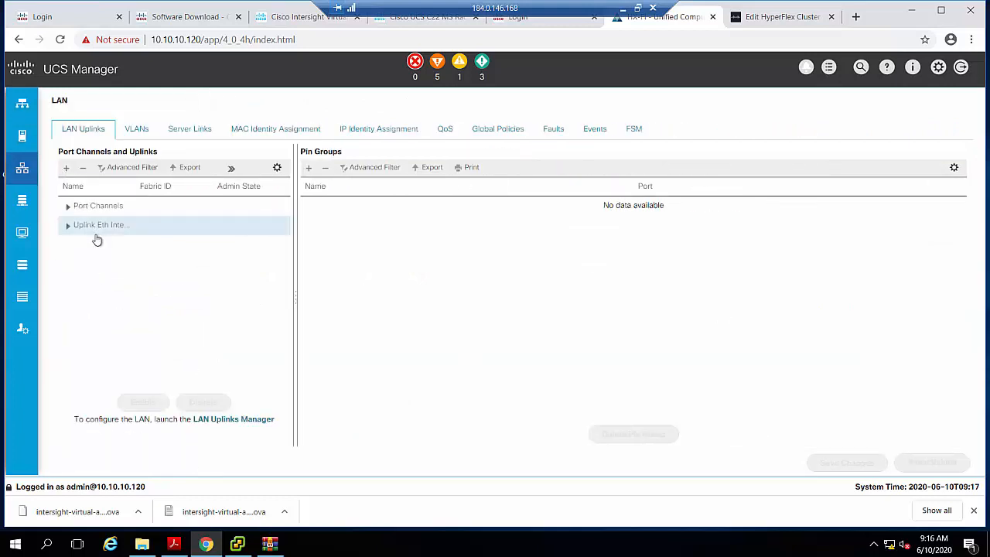
click(68, 208)
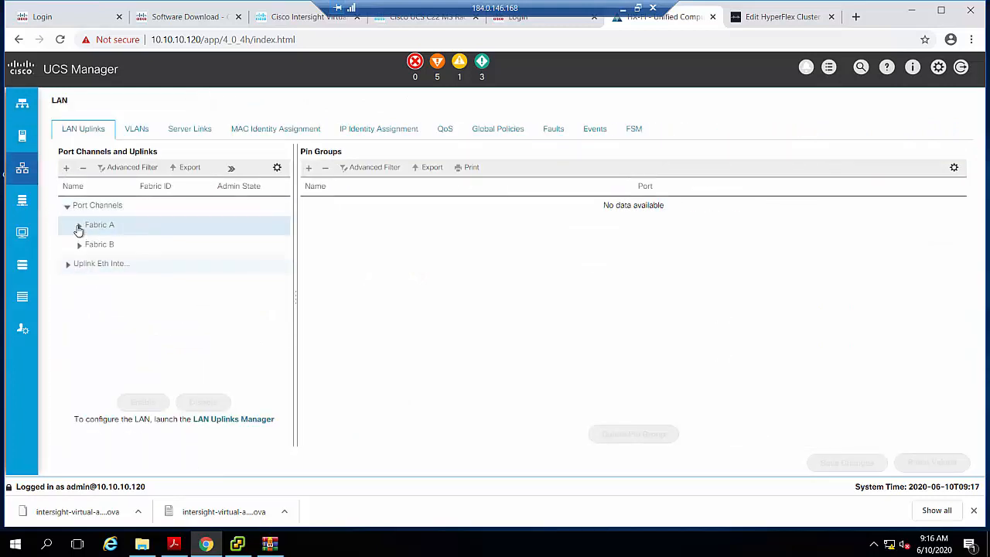
click(78, 227)
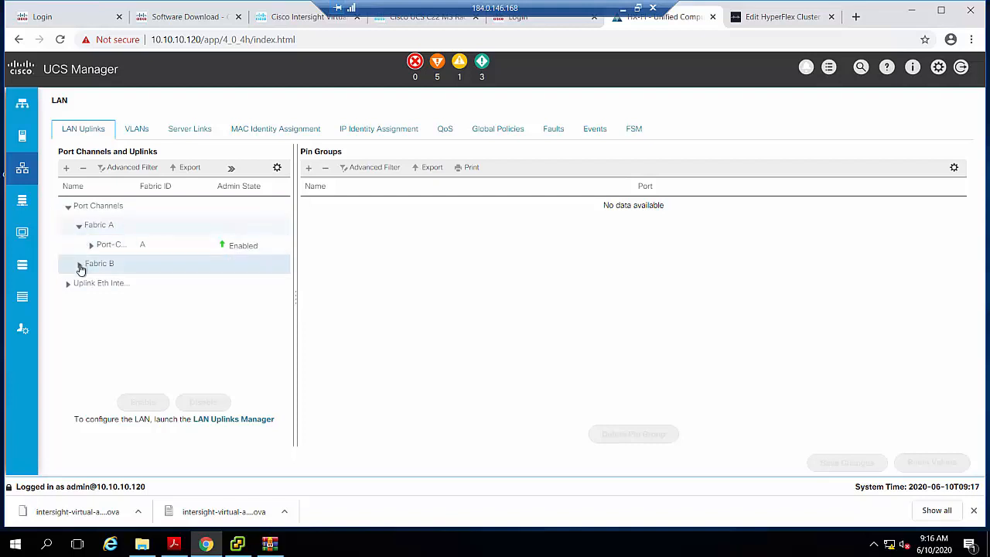
click(79, 263)
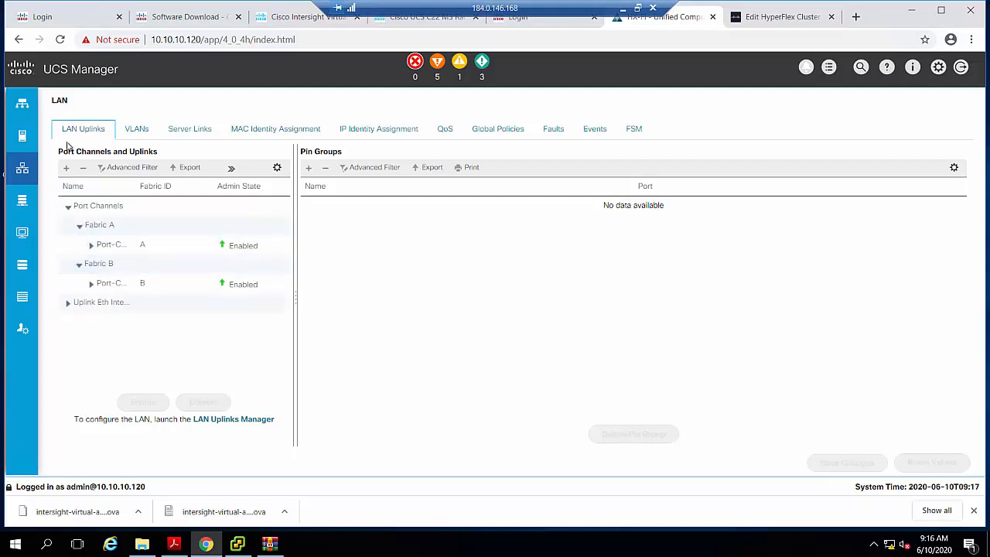
- Inspect the LAN VLANs, including the default VLAN's properties, and the MAC identity assignment list
click(133, 130)
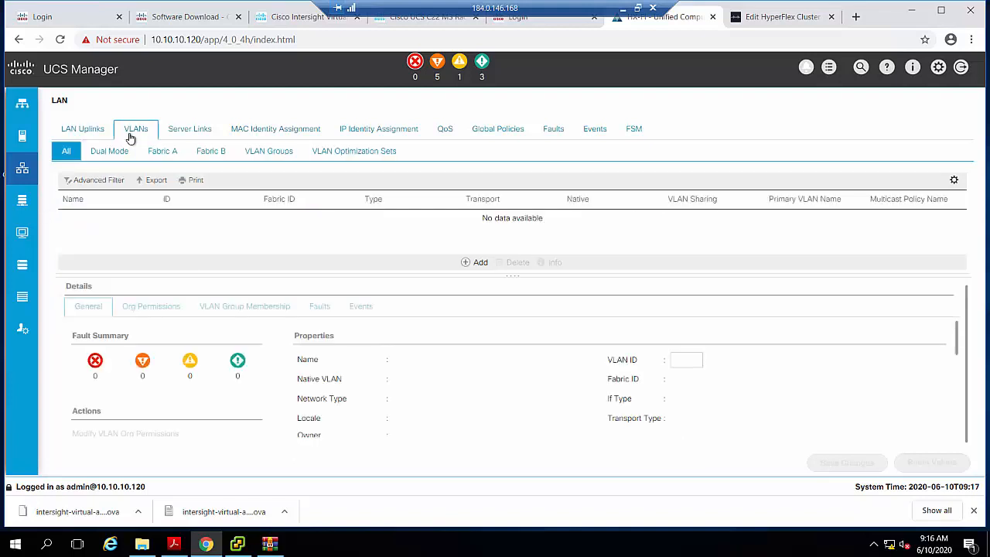
click(223, 223)
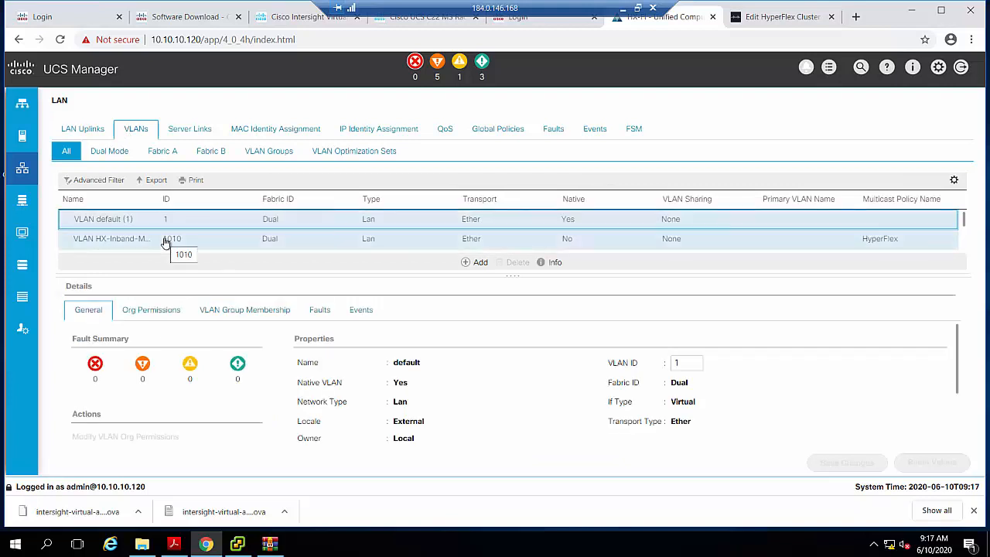
click(263, 132)
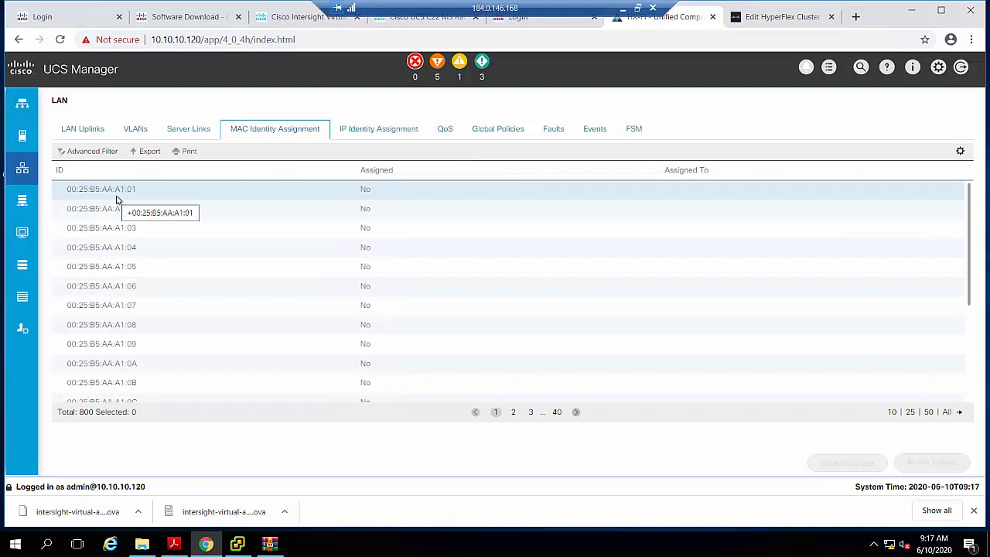
scroll(161, 273, down, 1)
scroll(162, 273, up, 1)
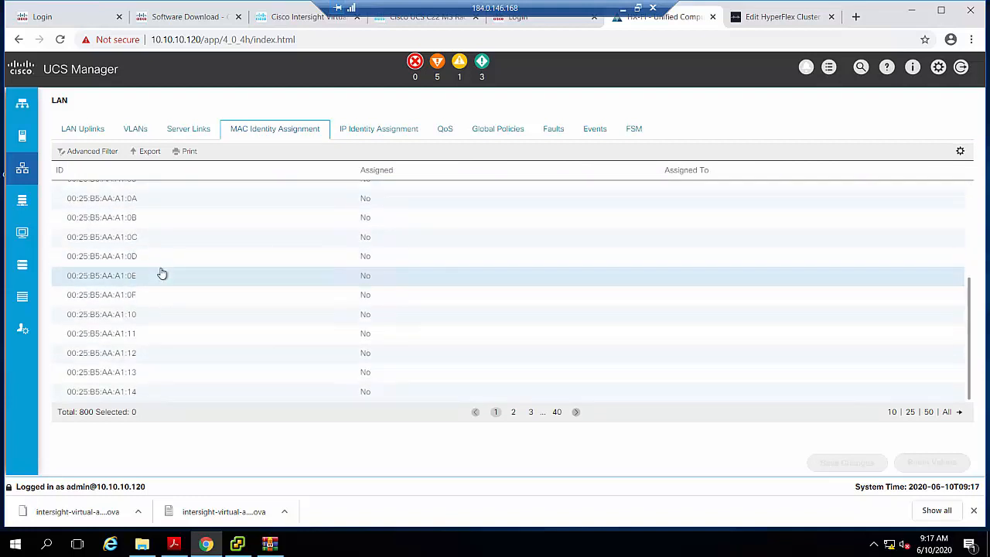
scroll(174, 278, up, 1)
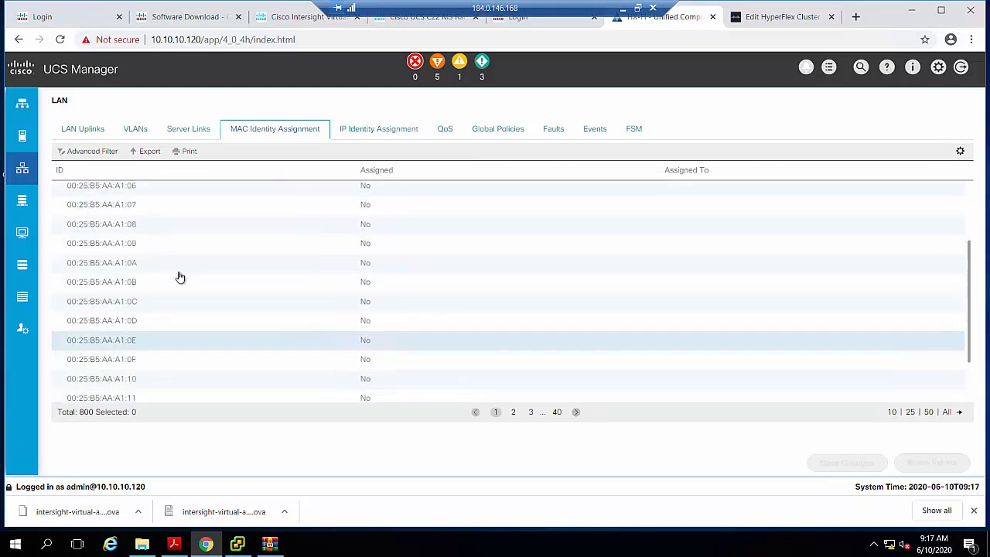
- Revisit the Equipment view in UCS Manager, return to the Intersight deployment results, and collapse the UCS - HX-FI details
click(22, 106)
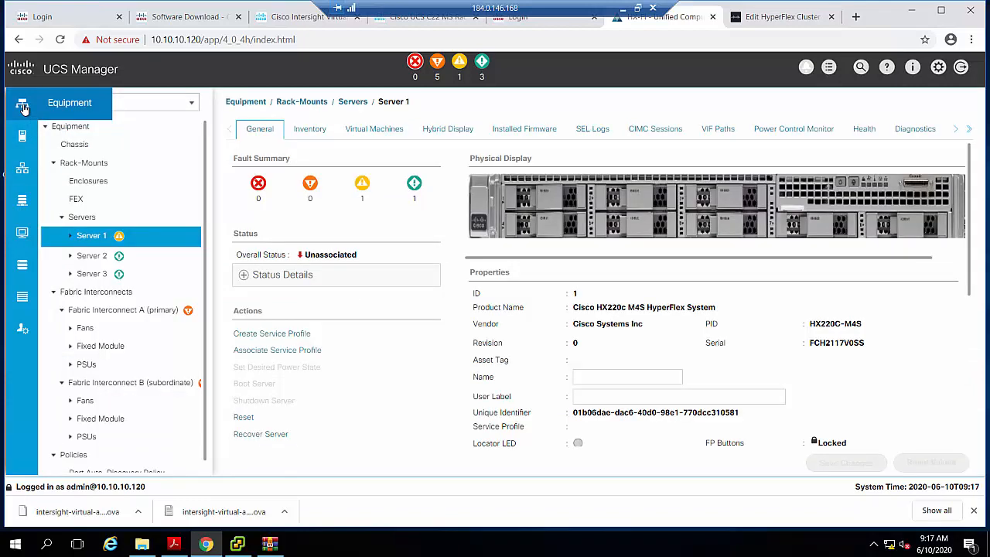
click(755, 17)
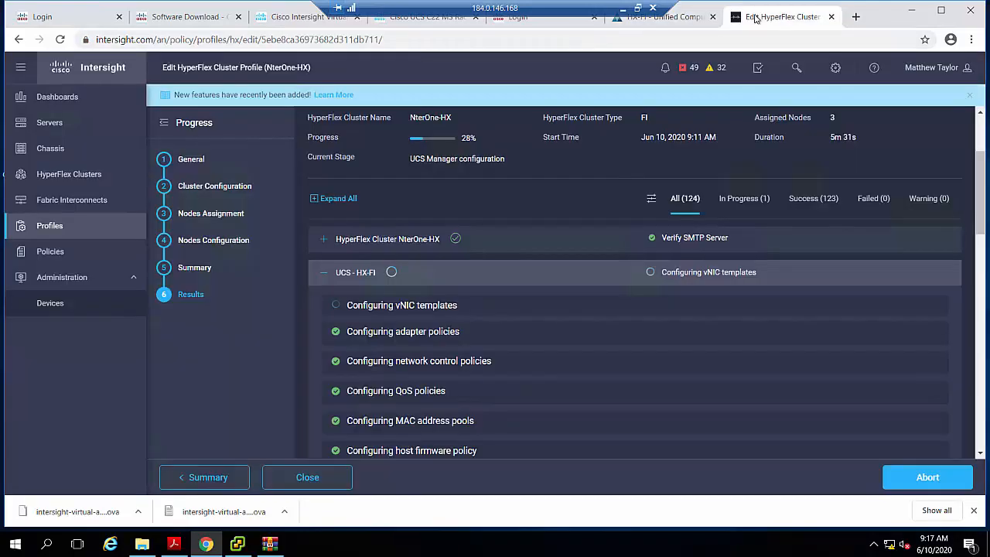
click(325, 275)
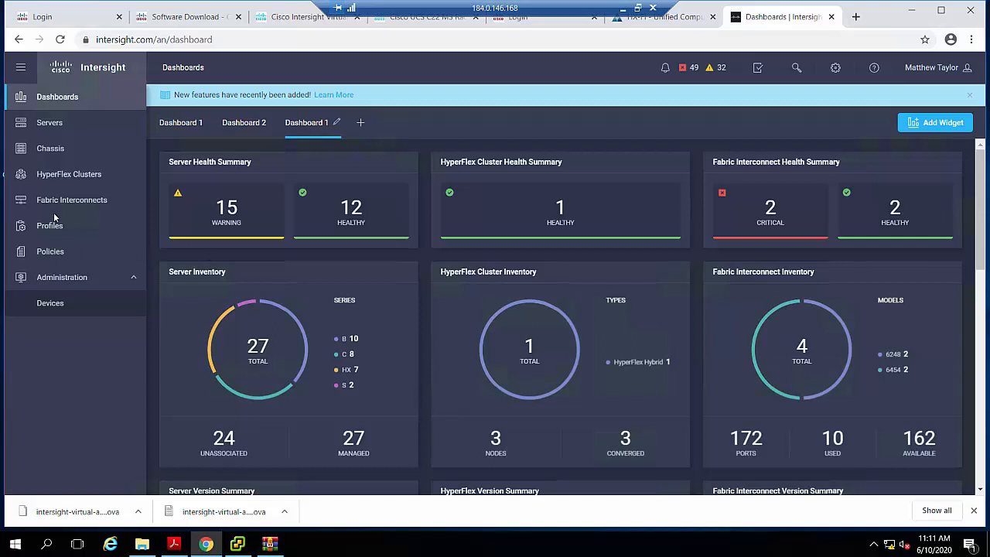
- Open the NterOne-HX cluster from the HyperFlex clusters list and review its general details and node health
click(55, 178)
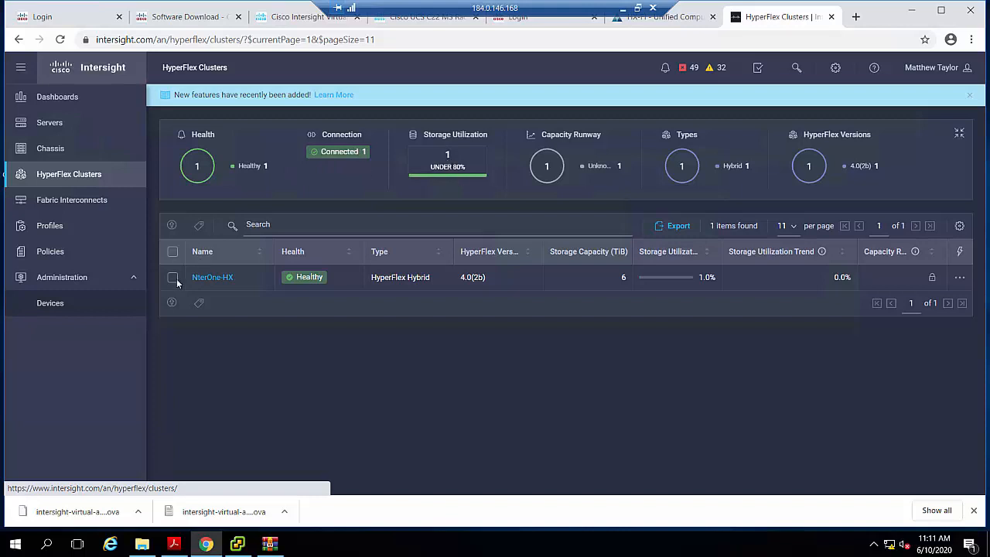
click(228, 279)
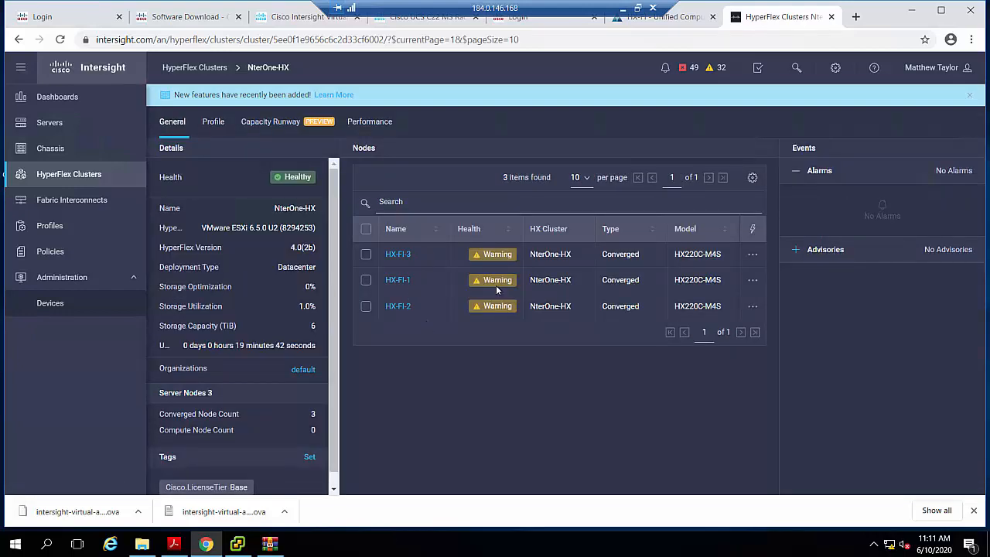
mouse_move(492, 258)
scroll(221, 327, down, 1)
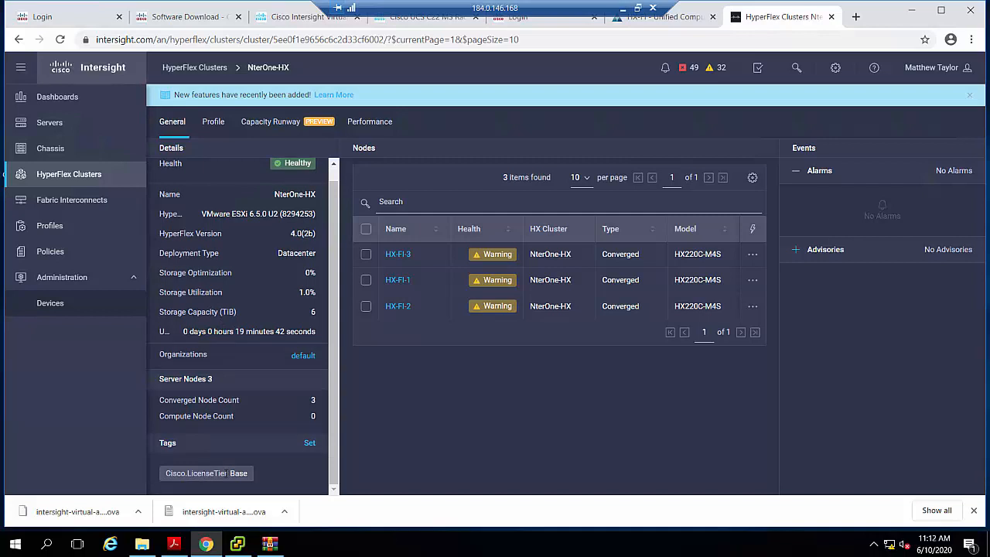
scroll(221, 394, up, 1)
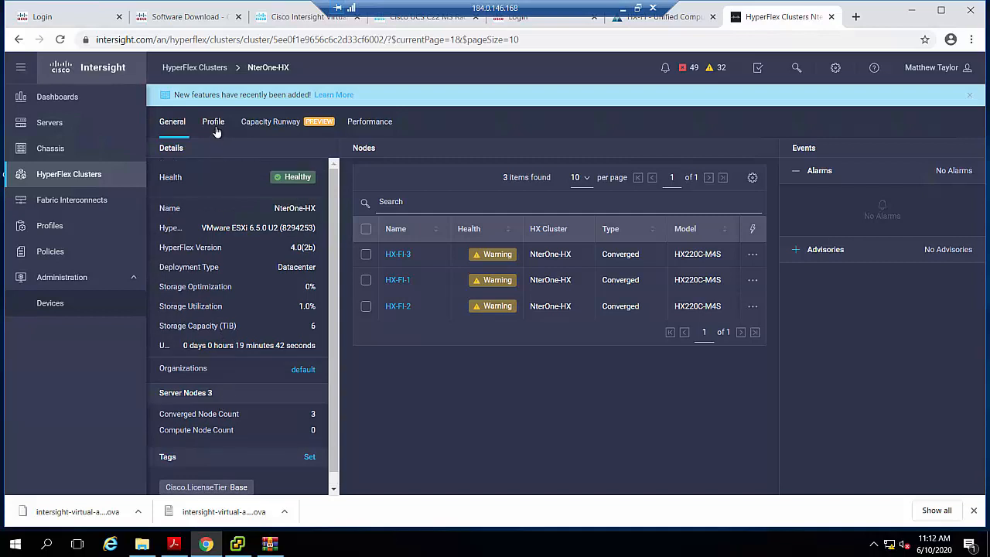
- Review the NterOne-HX cluster's profile details and associated policies, and return to its general overview
click(216, 127)
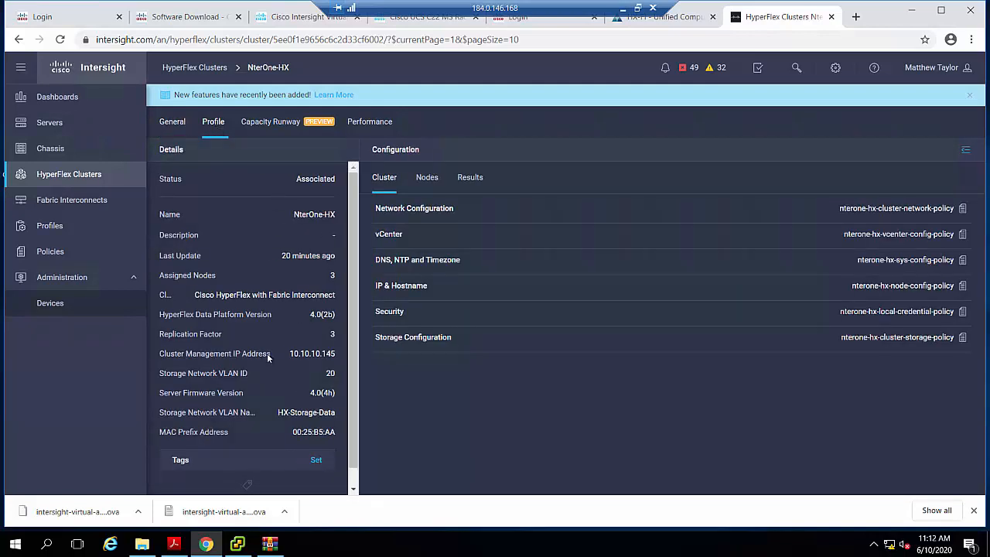
scroll(268, 353, down, 1)
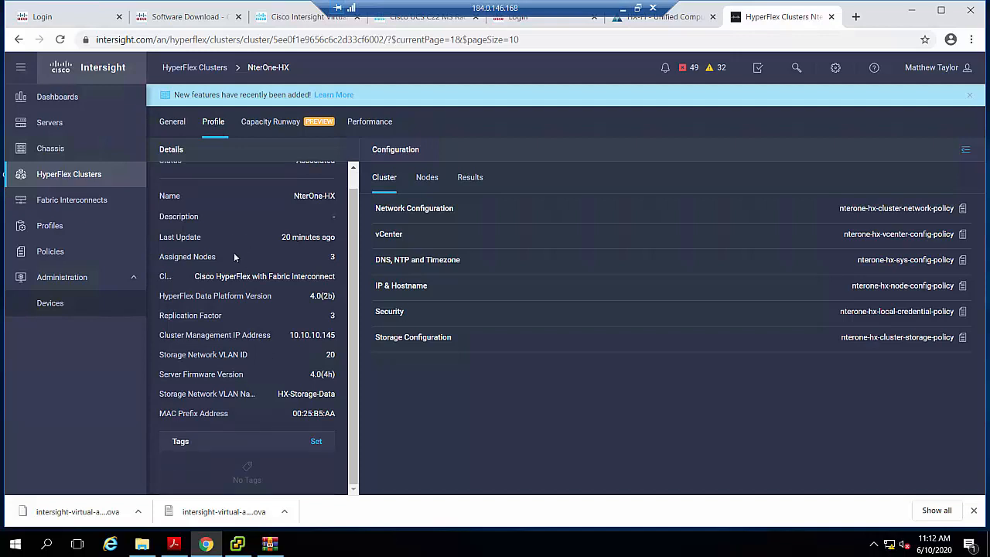
scroll(279, 374, up, 1)
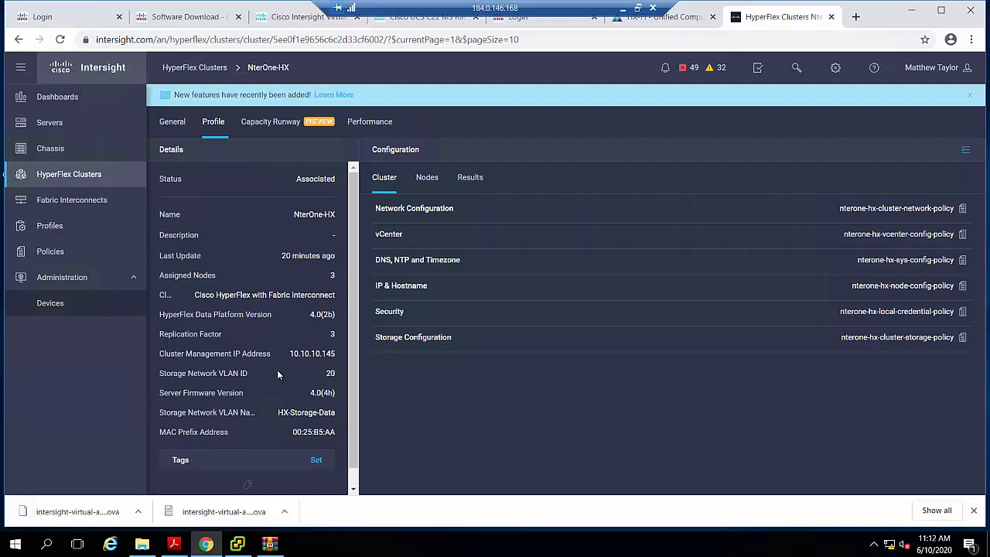
click(181, 128)
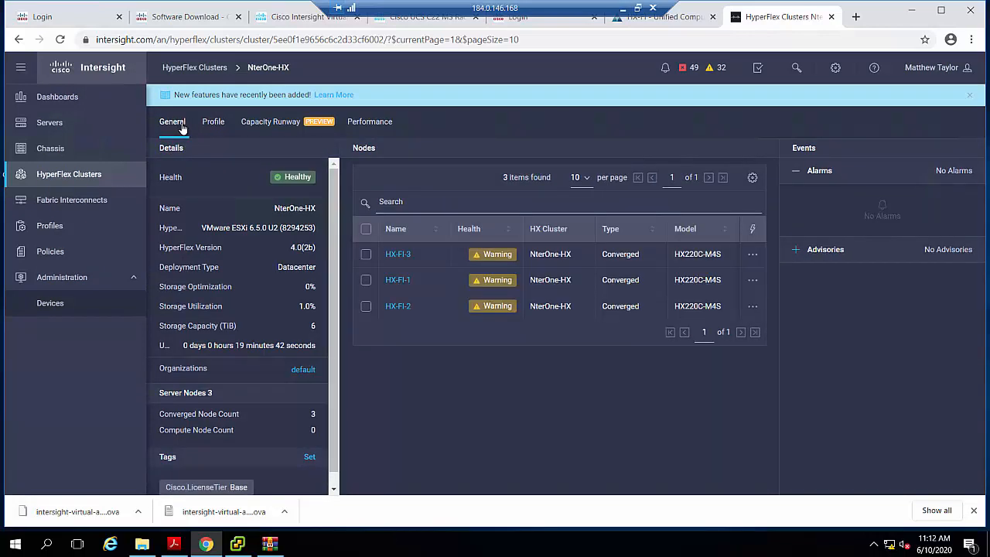